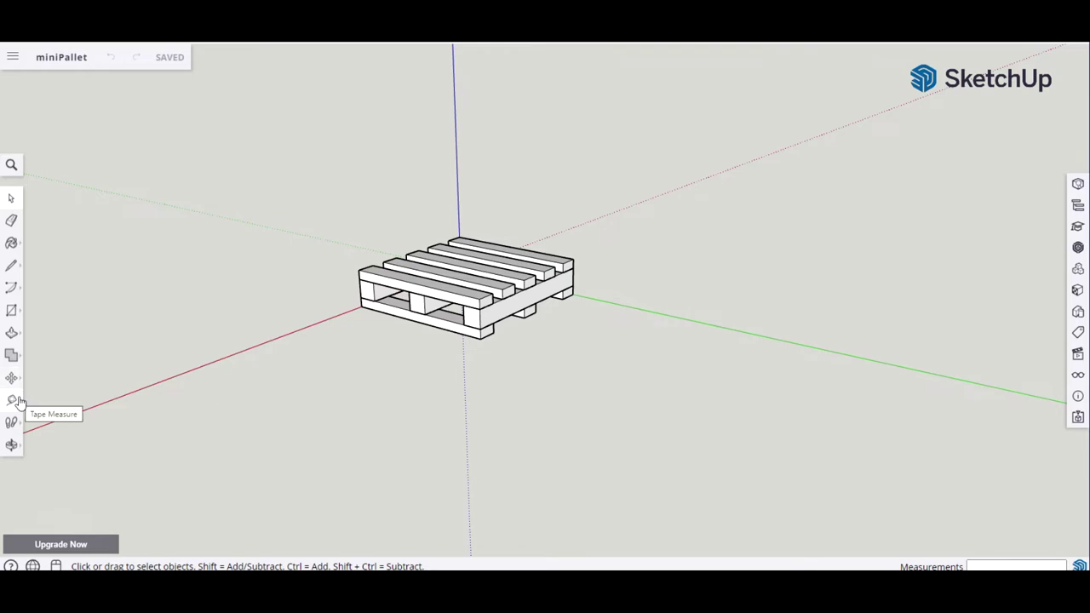
Orbit around the finished miniPallet, then close it and return to the SketchUp Home page
click(12, 445)
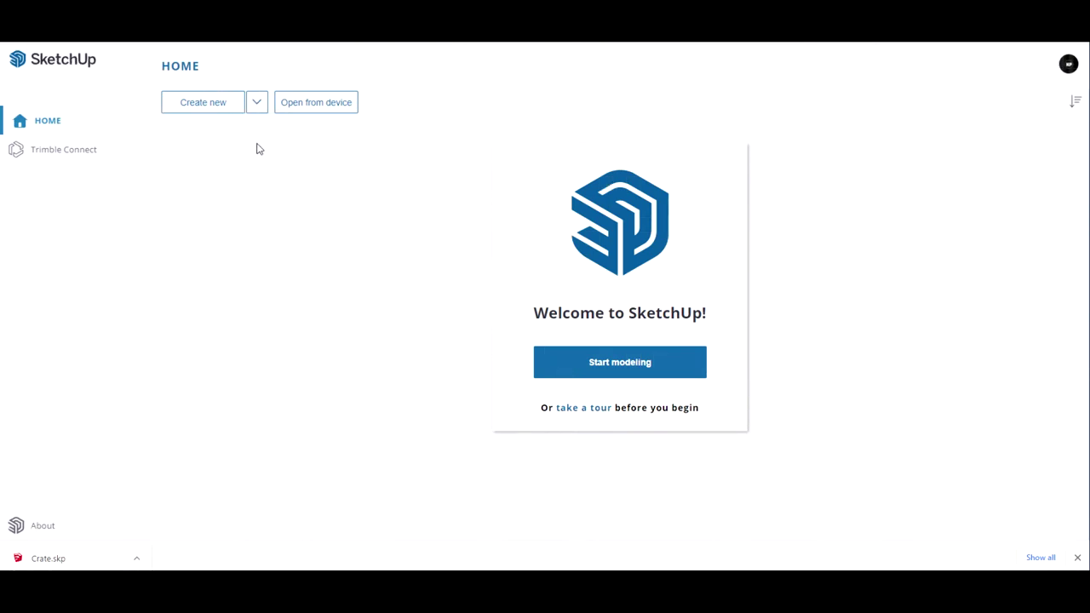
Create a new Fractional - Inches model and erase the default scale figure
click(256, 105)
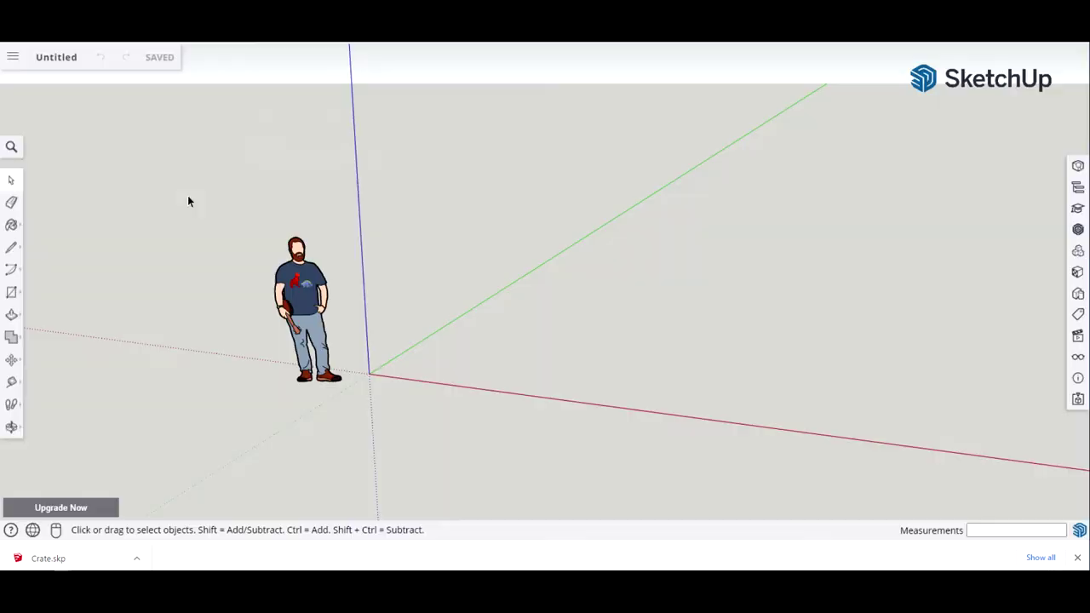
drag(228, 196, 362, 418)
right_click(311, 320)
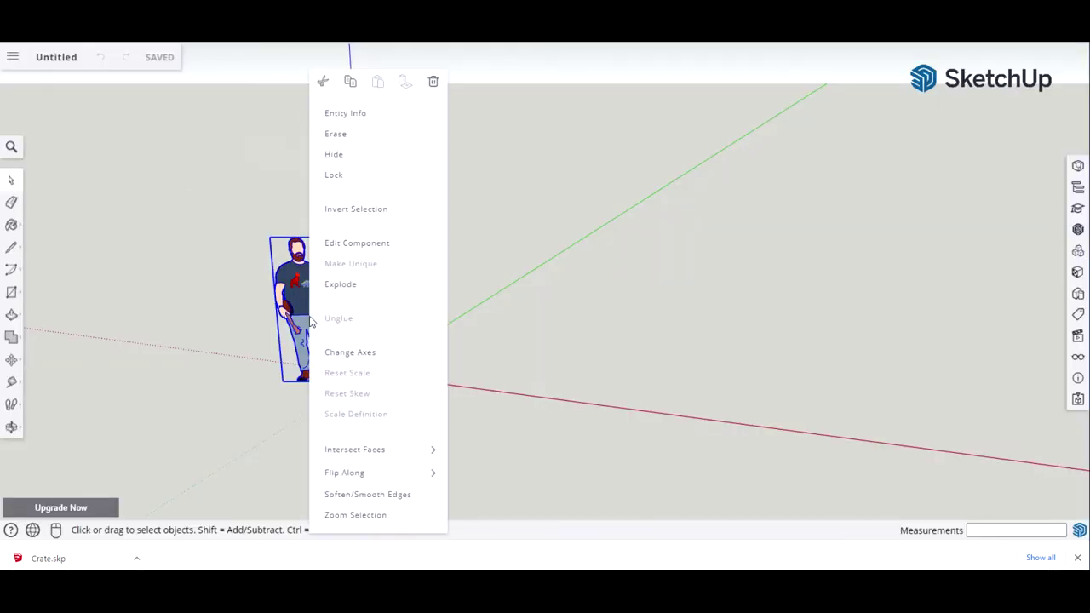
click(348, 134)
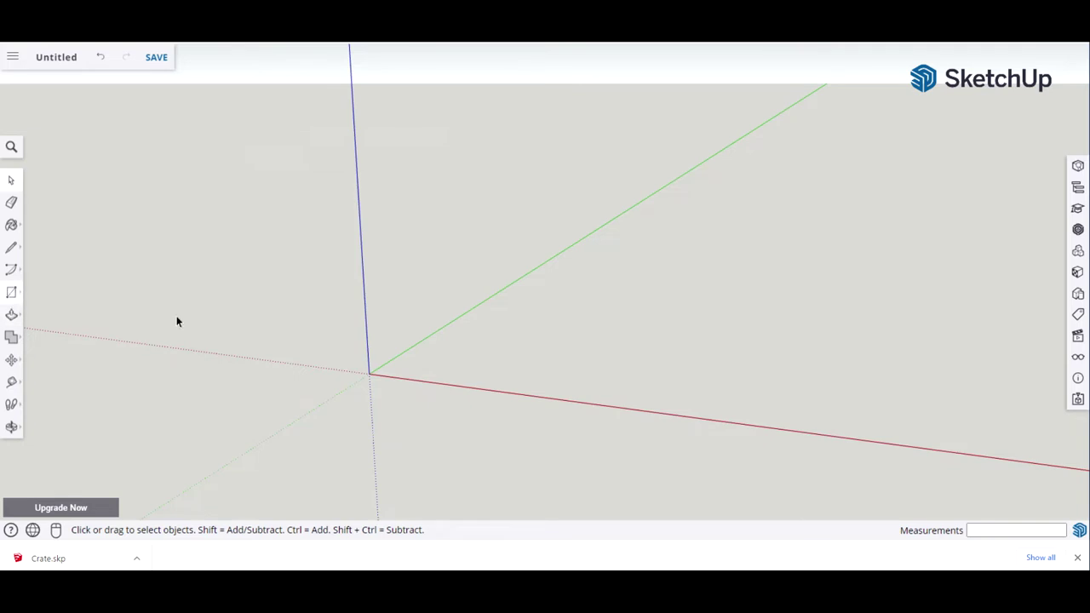
Draw a rectangle from the origin with dimensions .5,4 using the Rectangle tool
click(13, 297)
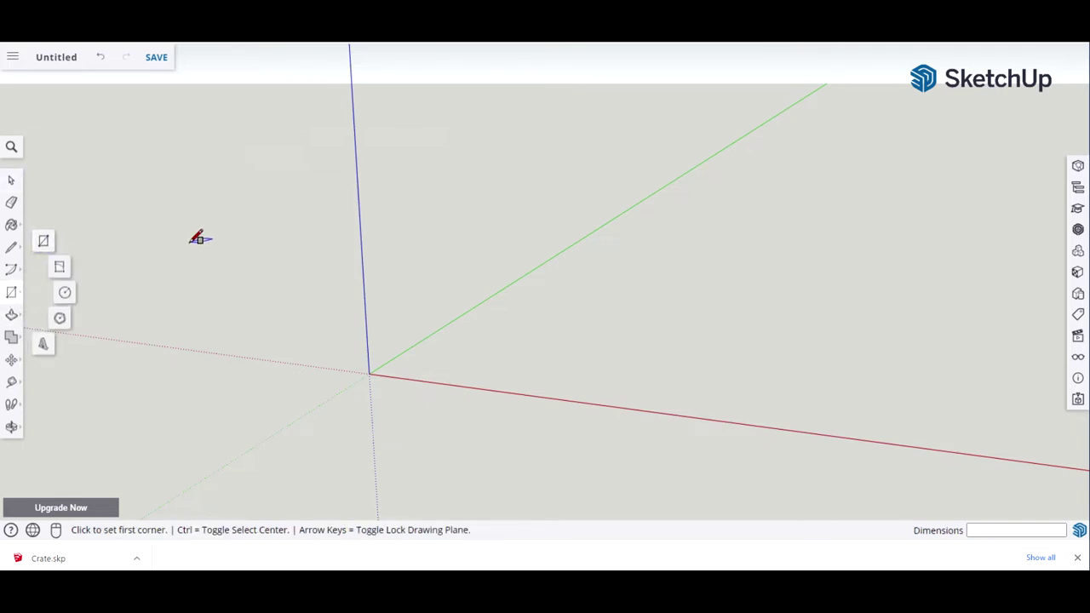
key(space)
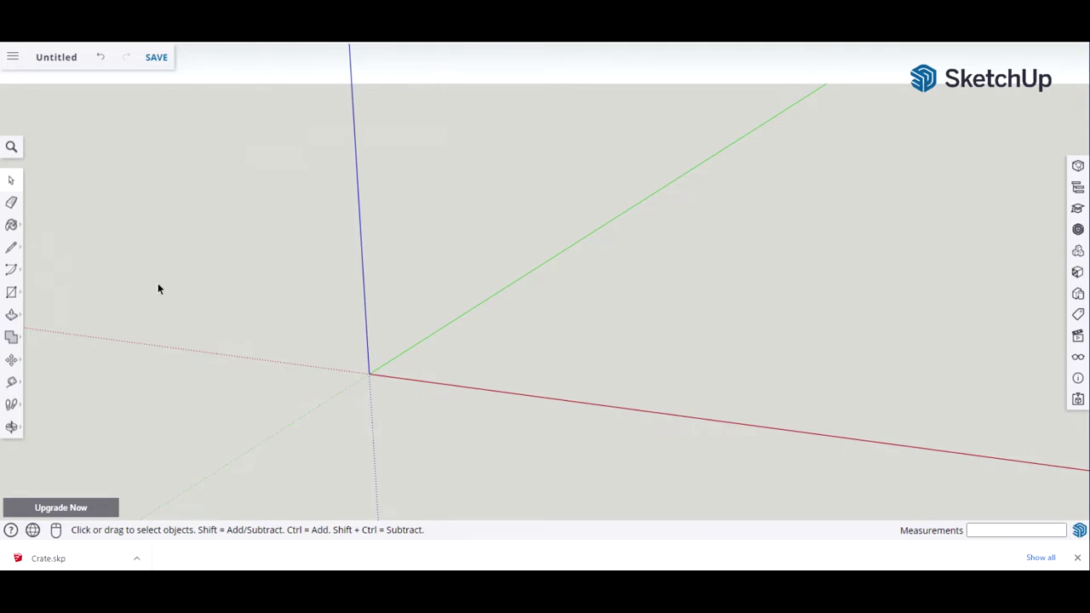
key(r)
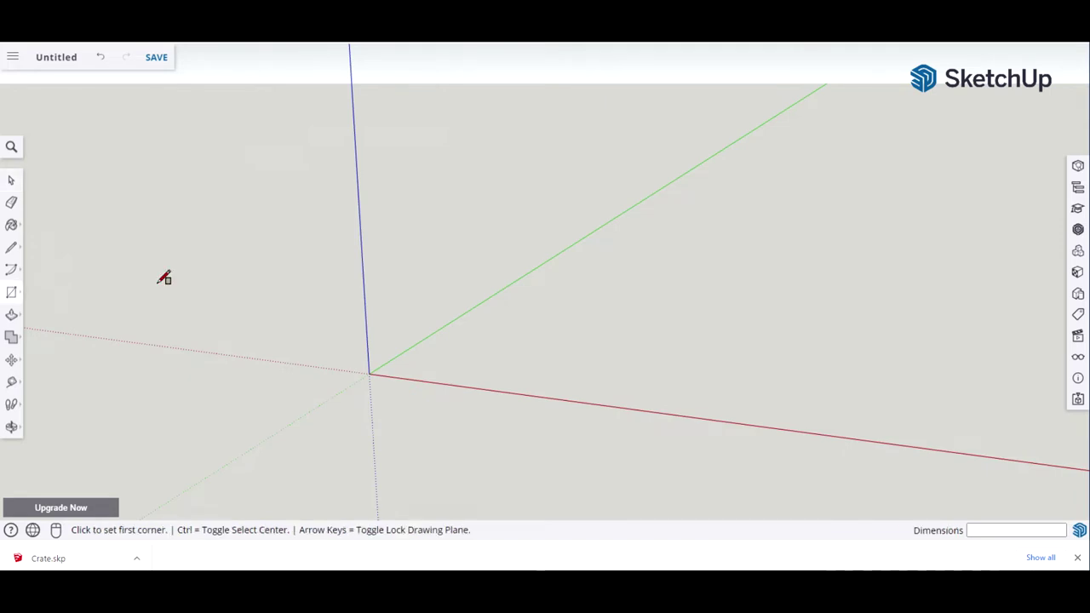
click(369, 373)
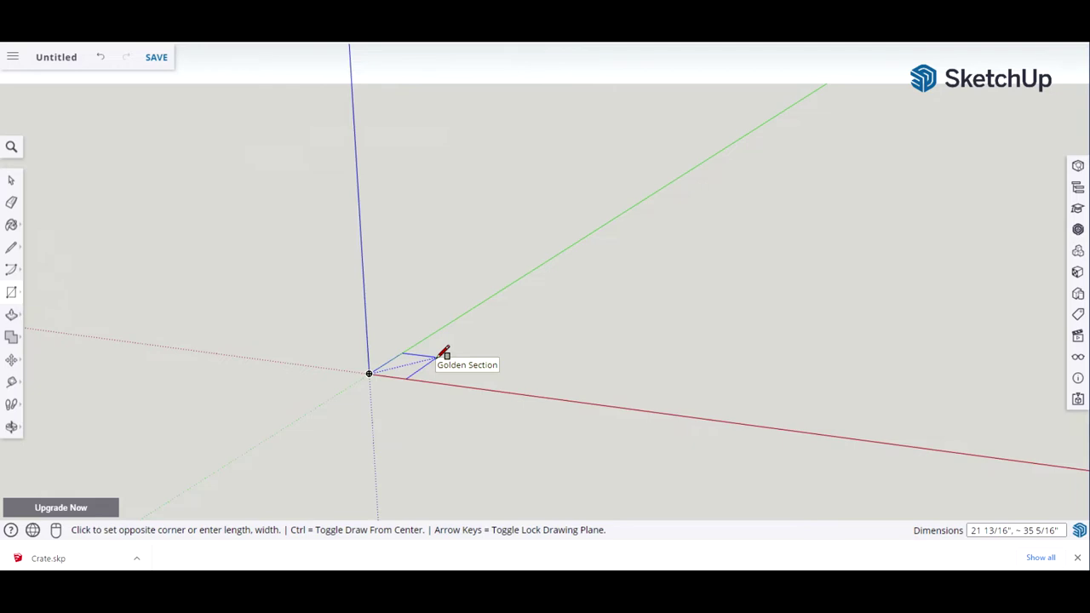
text(.5)
text(,4)
key(Return)
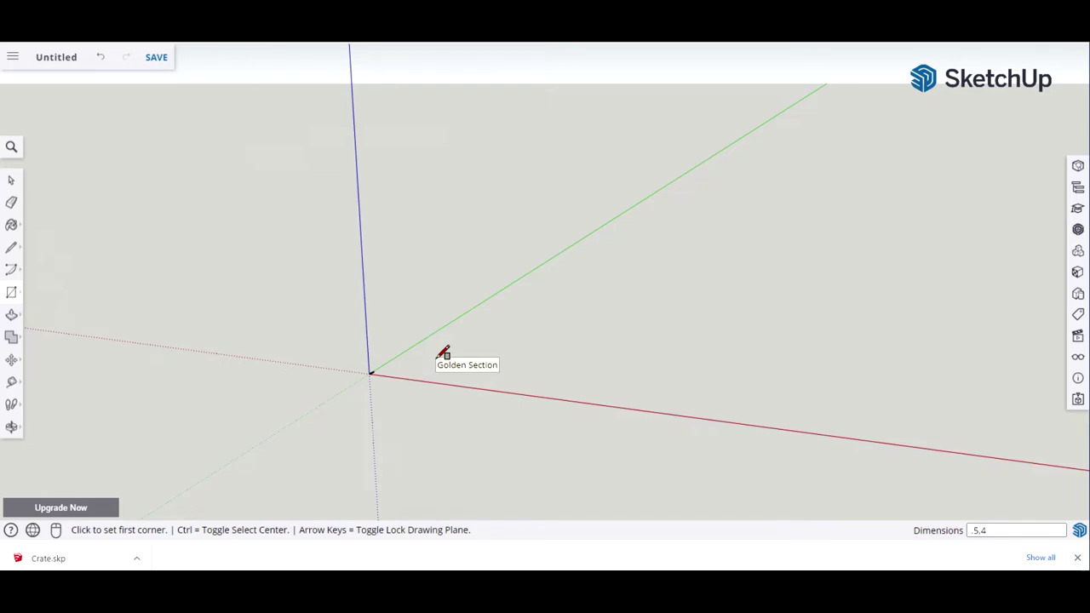
key(space)
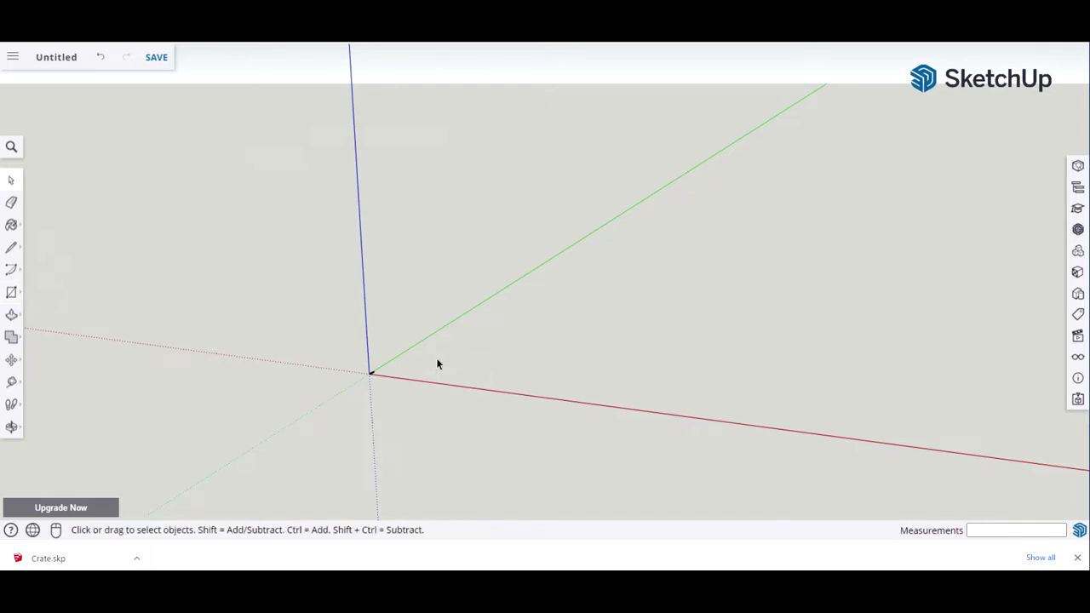
Zoom in and pan the view toward the small rectangle at the origin
scroll(460, 342, up, 4)
scroll(463, 346, up, 2)
middle_drag(463, 345, 435, 345)
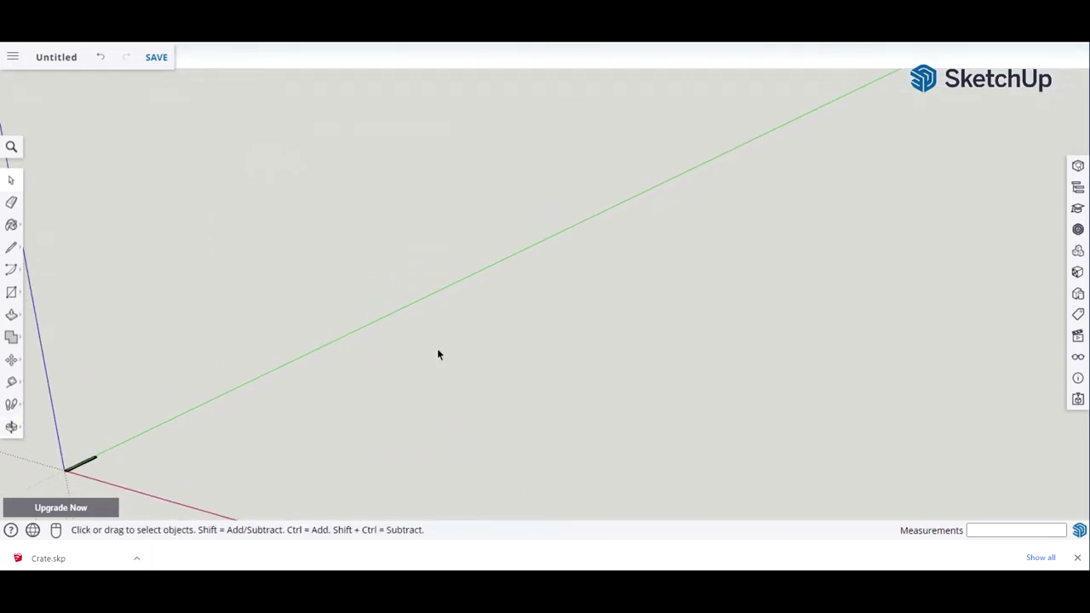
key(h)
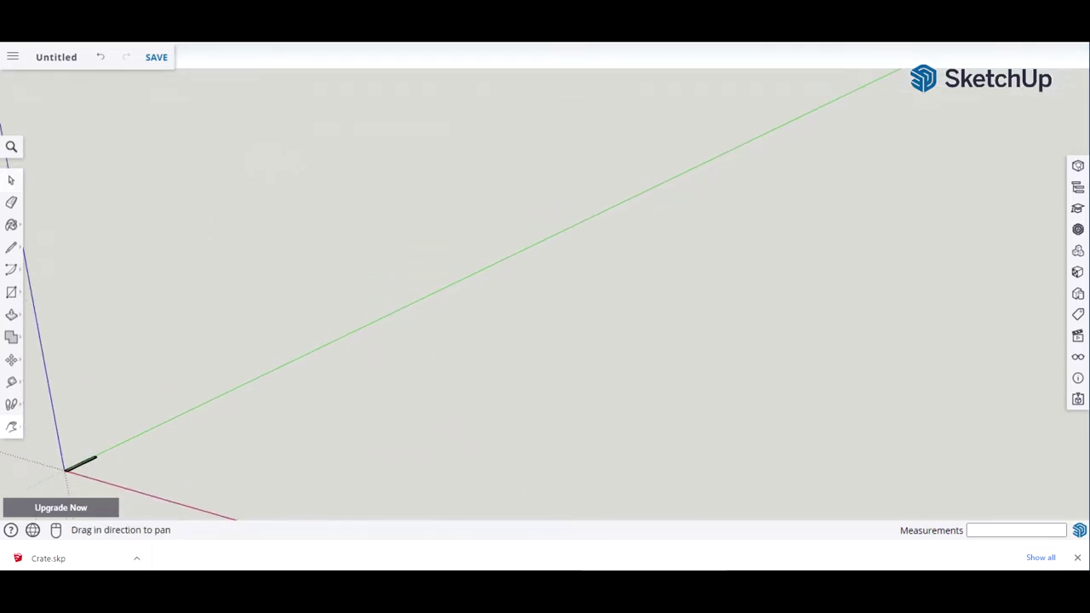
drag(263, 438, 496, 252)
middle_drag(529, 244, 332, 375)
scroll(601, 295, up, 3)
drag(485, 230, 597, 394)
Zoom in closer on the rectangle and orbit until it lies level
scroll(492, 315, up, 4)
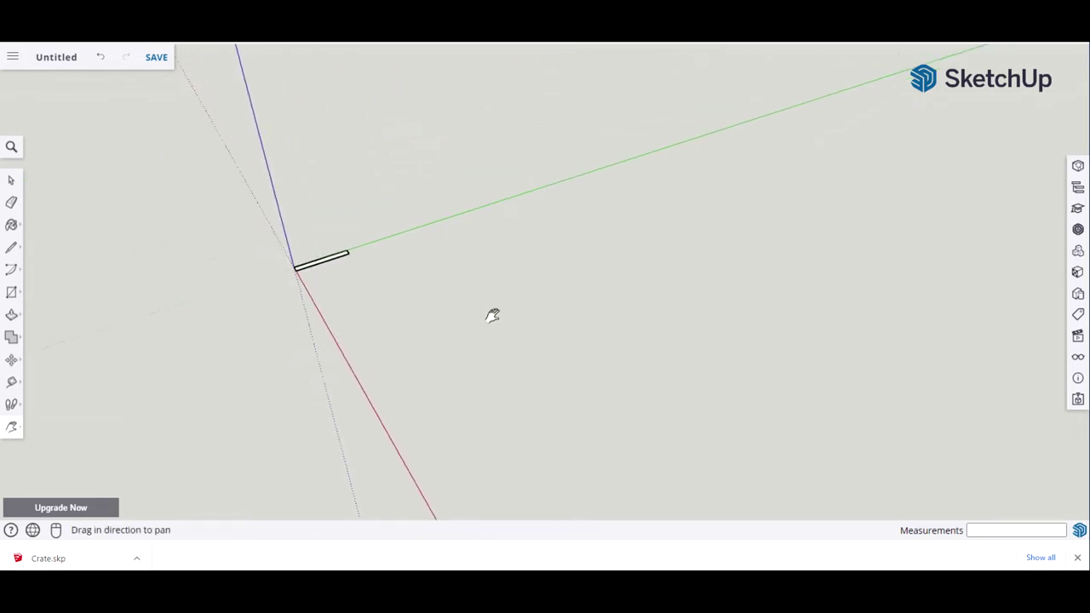
drag(316, 233, 545, 377)
scroll(530, 366, up, 3)
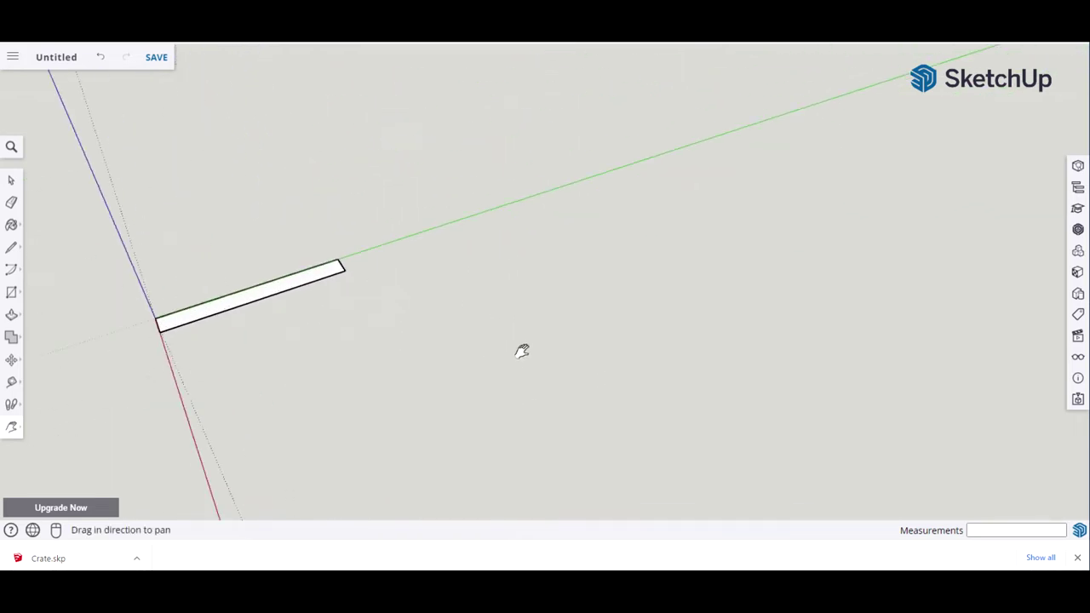
drag(367, 322, 478, 338)
scroll(461, 320, up, 2)
scroll(457, 348, up, 1)
key(space)
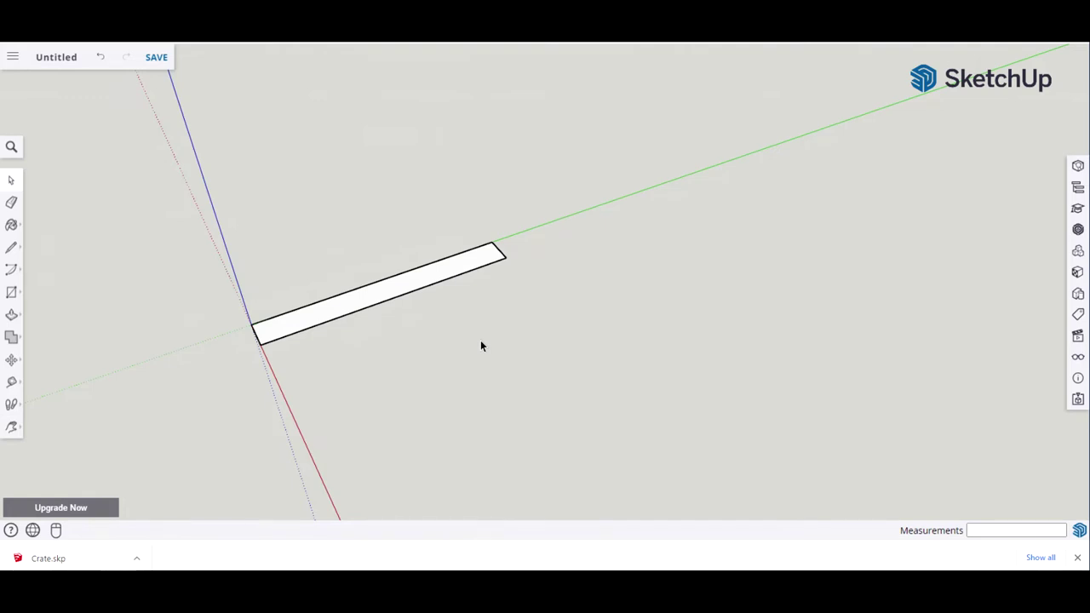
key(o)
drag(481, 346, 373, 389)
key(space)
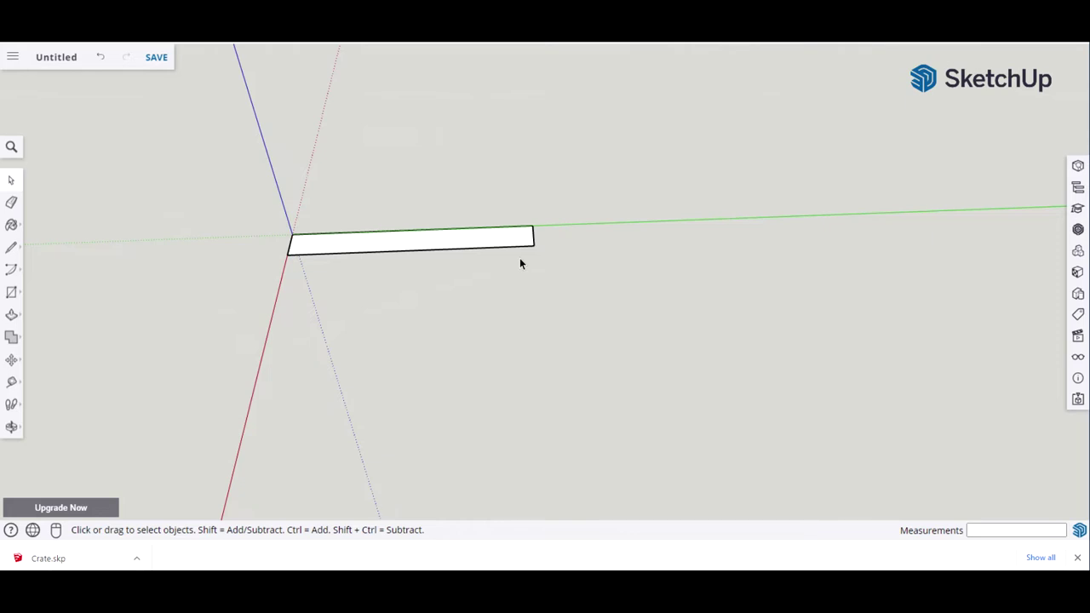
Push/pull the rectangle face up 0.25 inch into a thin slat and select it
click(467, 247)
key(p)
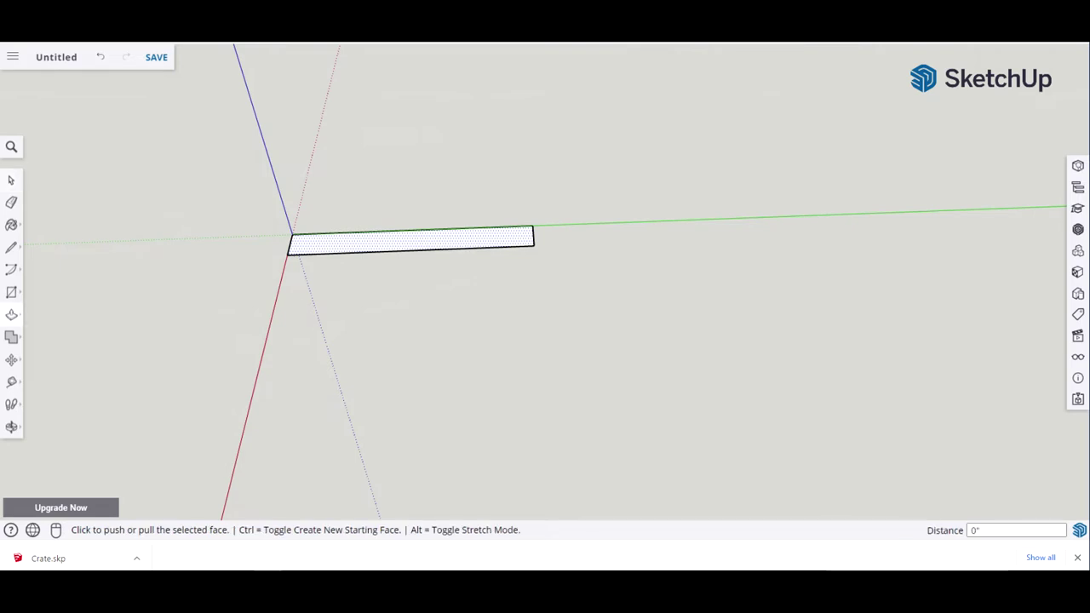
click(453, 241)
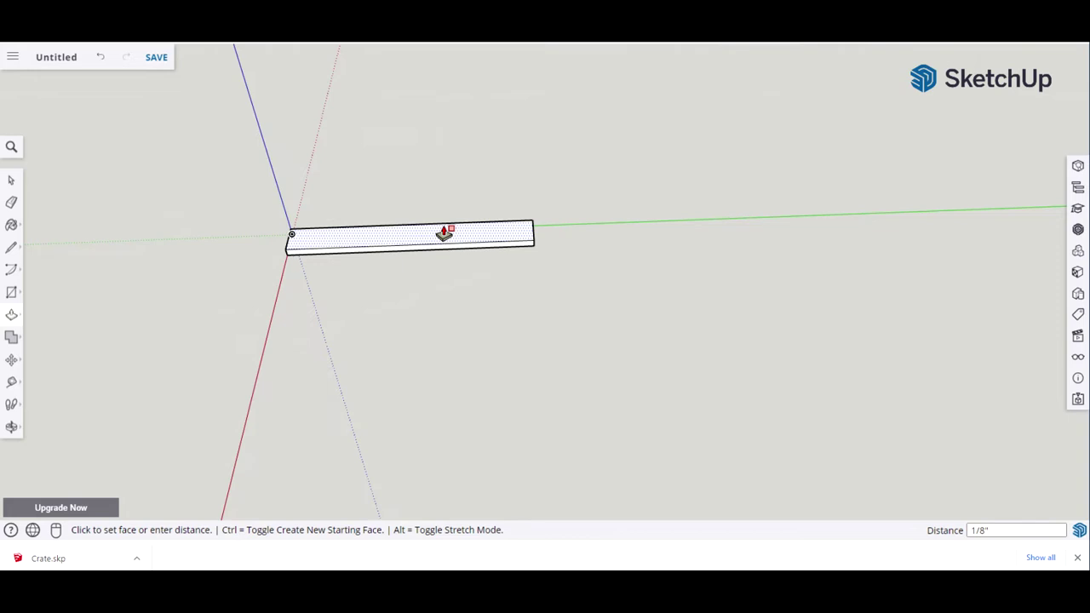
text(.)
key(Return)
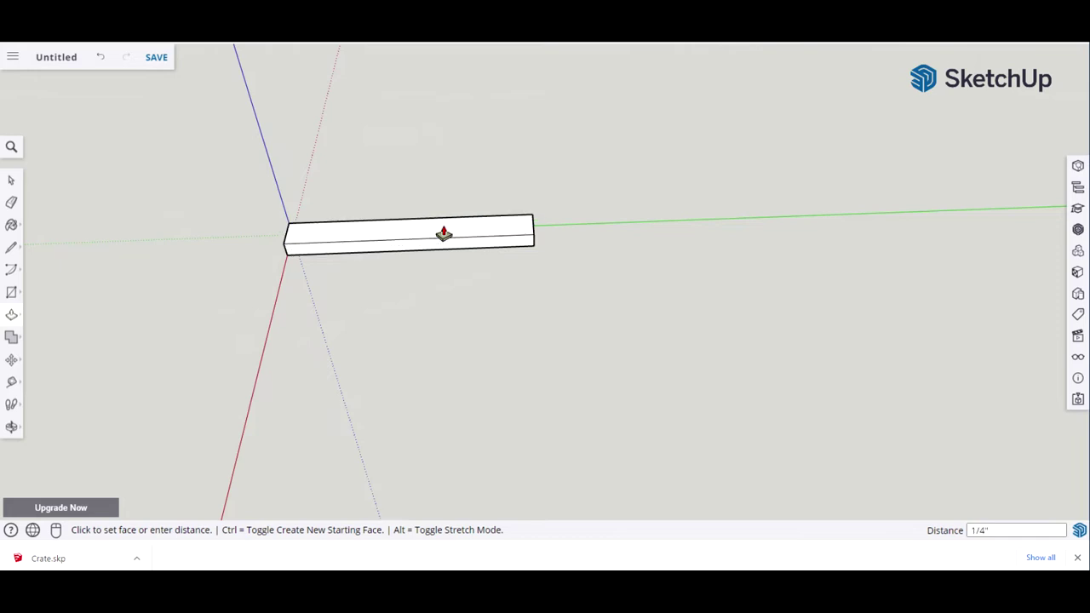
key(space)
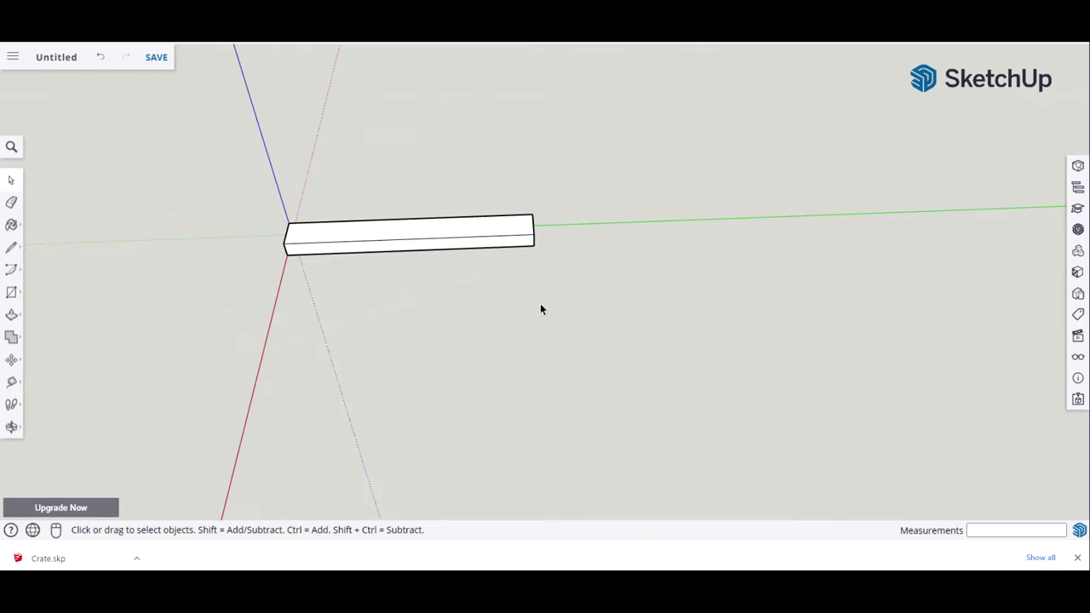
drag(258, 189, 617, 273)
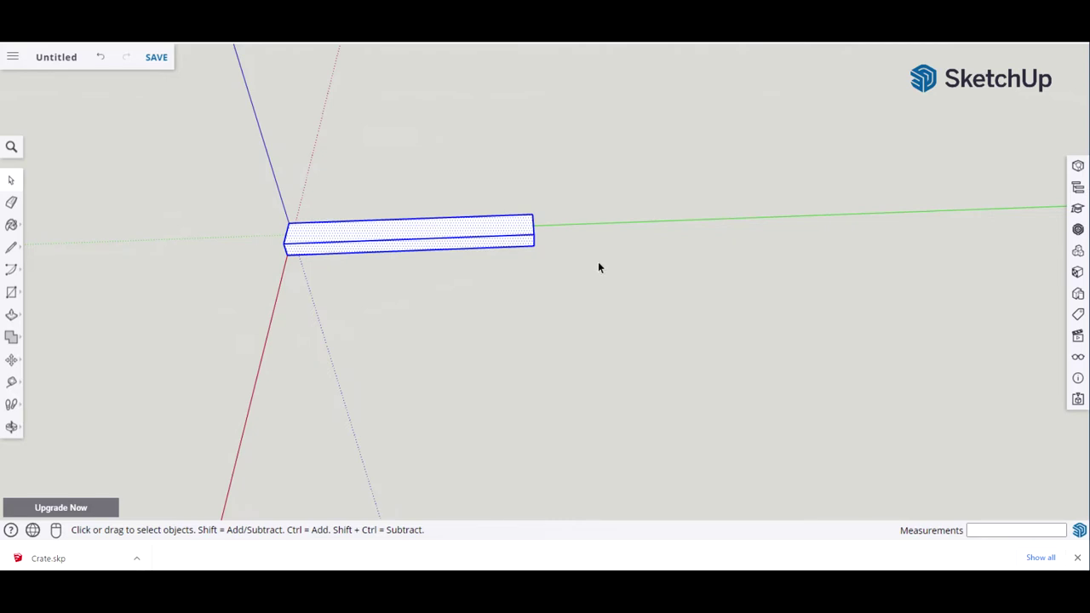
Make the selected slat a component with the definition name BottomSlates
key(g)
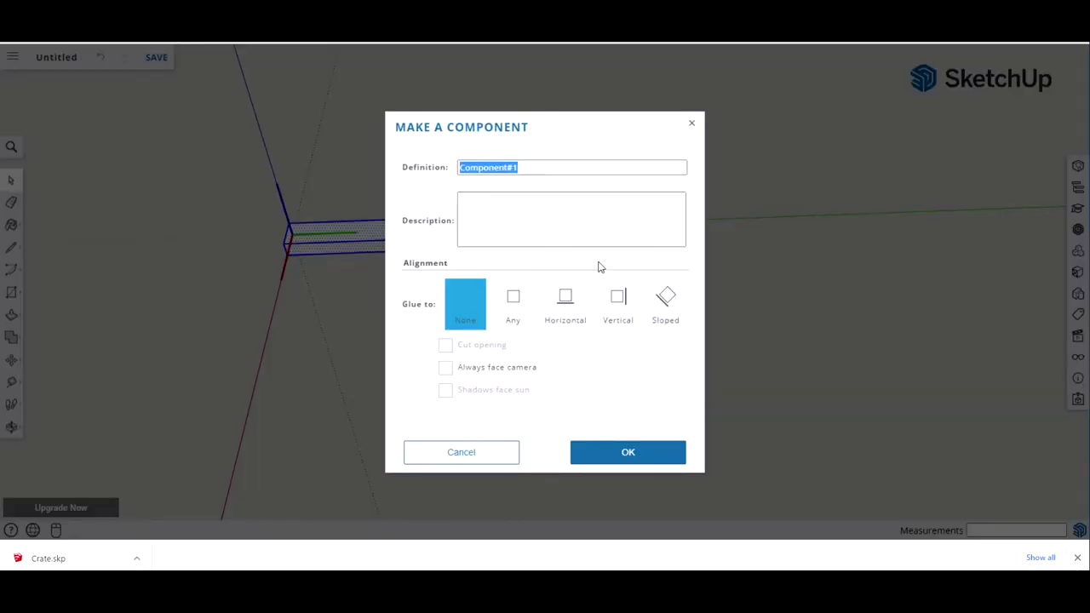
text(Bottom)
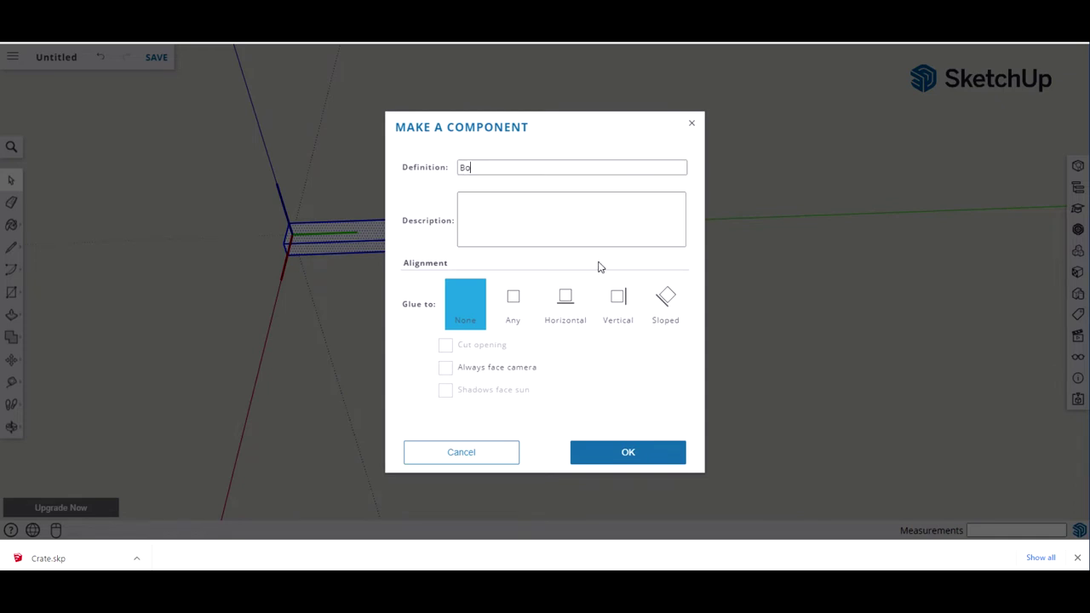
text(Slates)
click(624, 452)
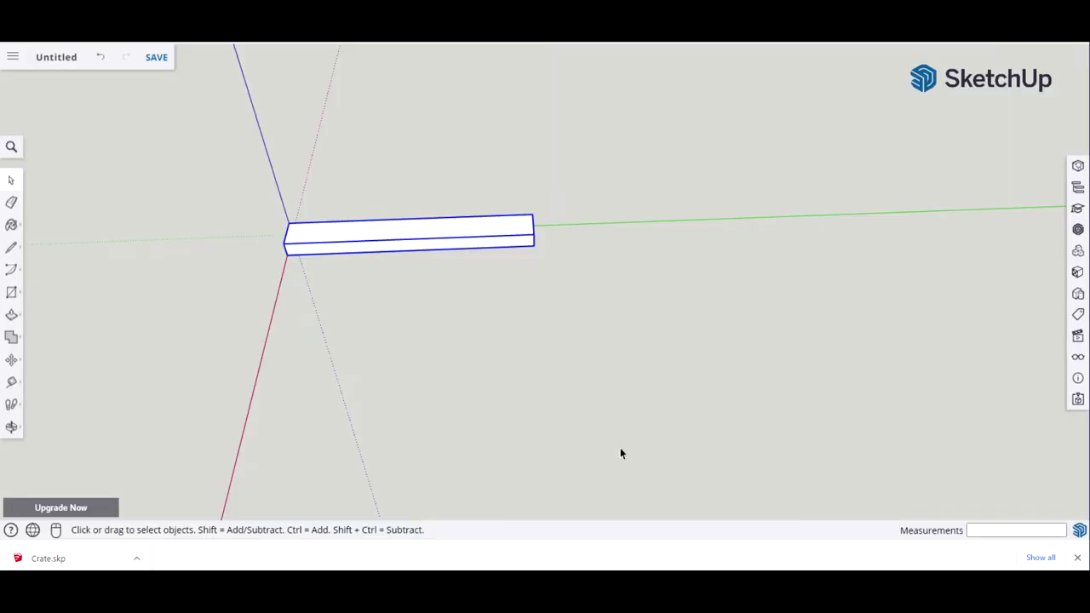
click(517, 407)
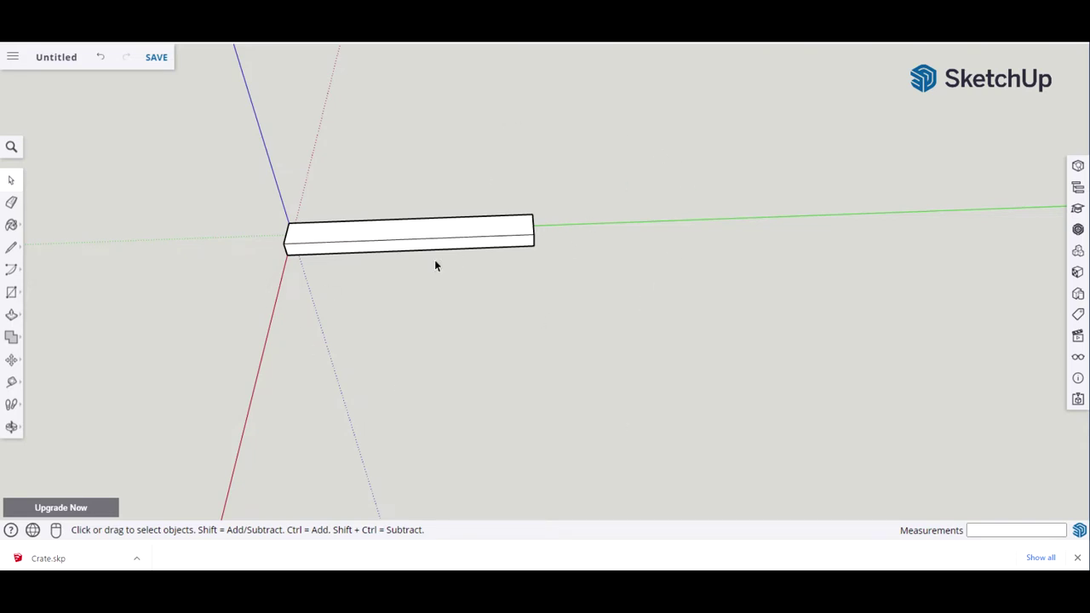
click(406, 242)
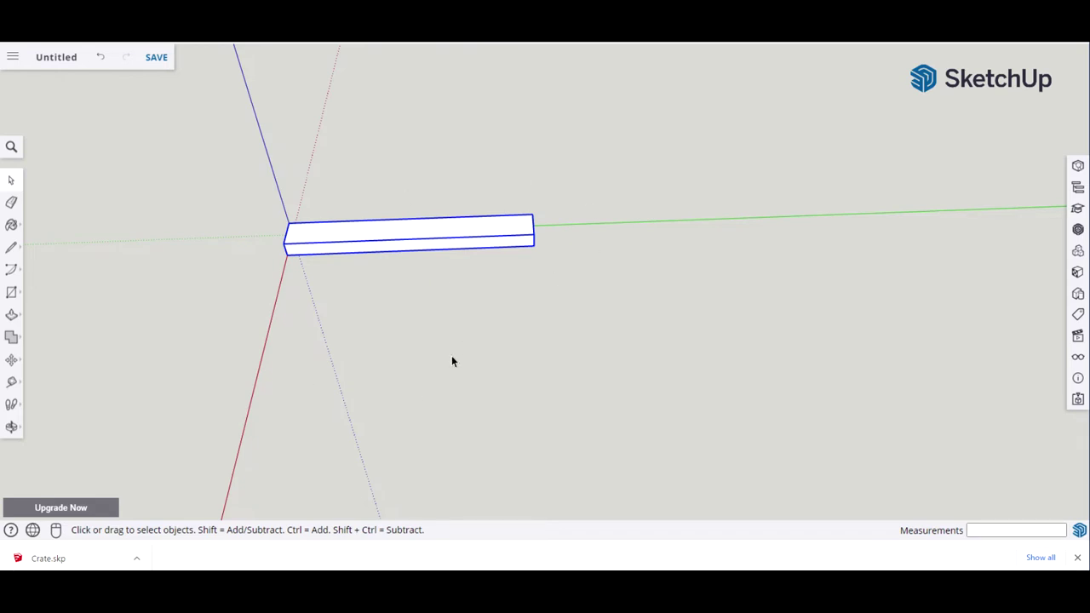
Copy the BottomSlates slat 4 inches to the left along the red axis
middle_drag(573, 324, 426, 321)
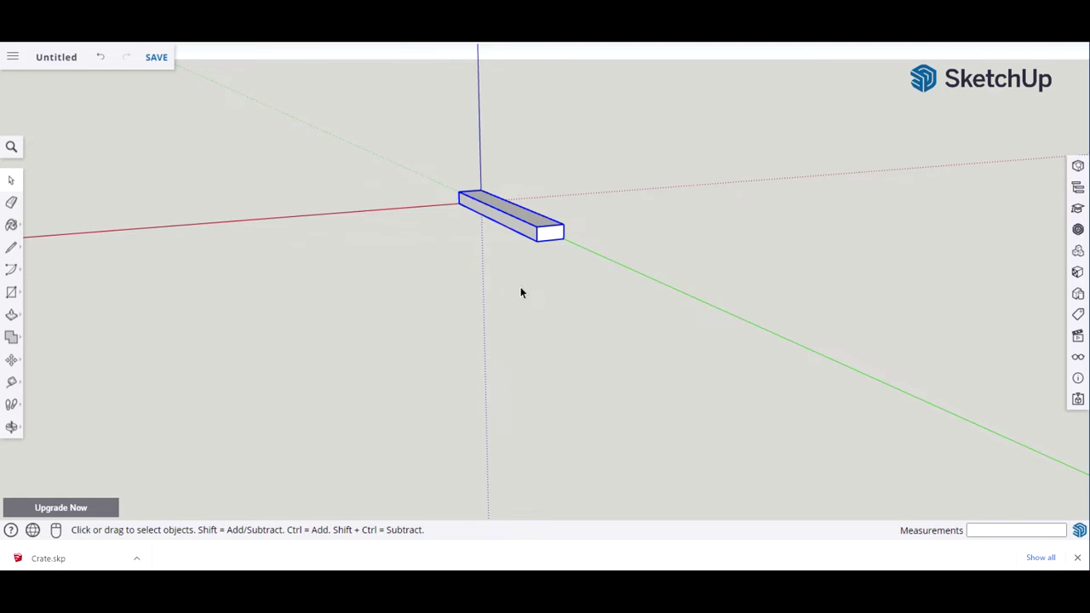
key(m)
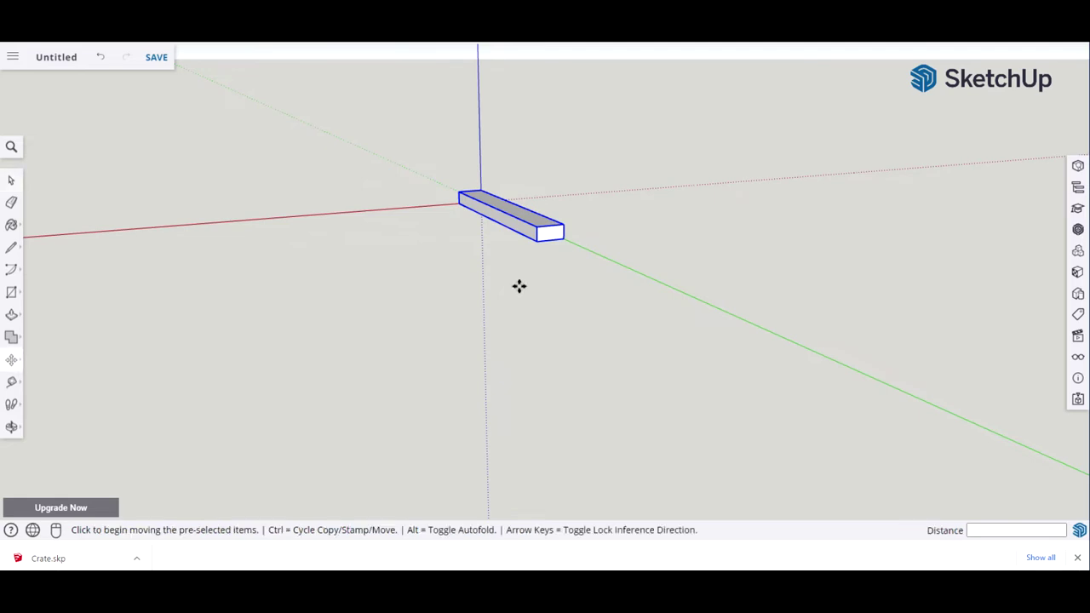
click(535, 237)
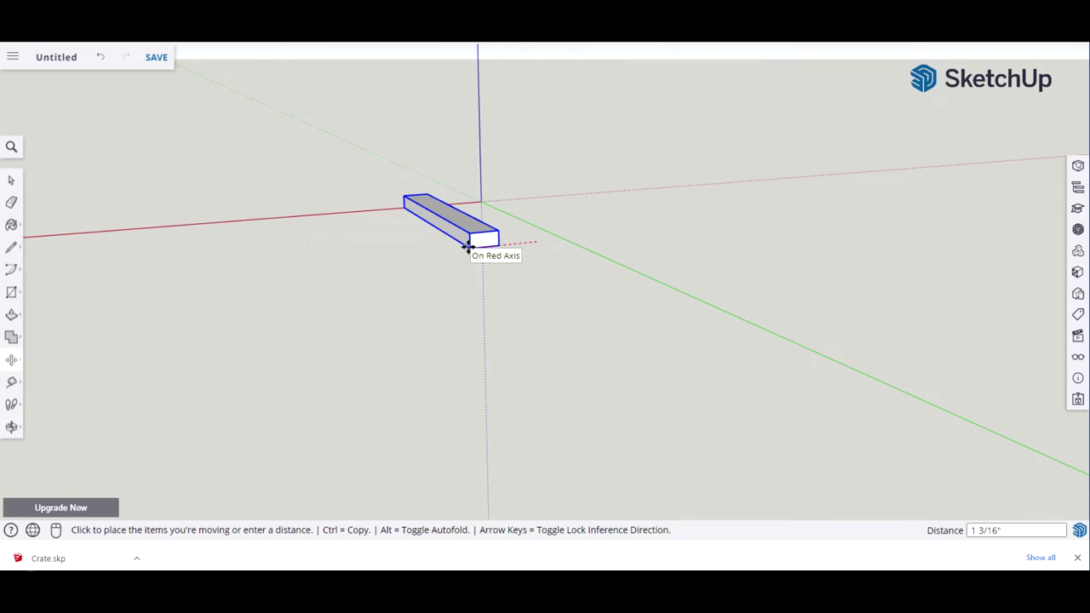
key(ctrl)
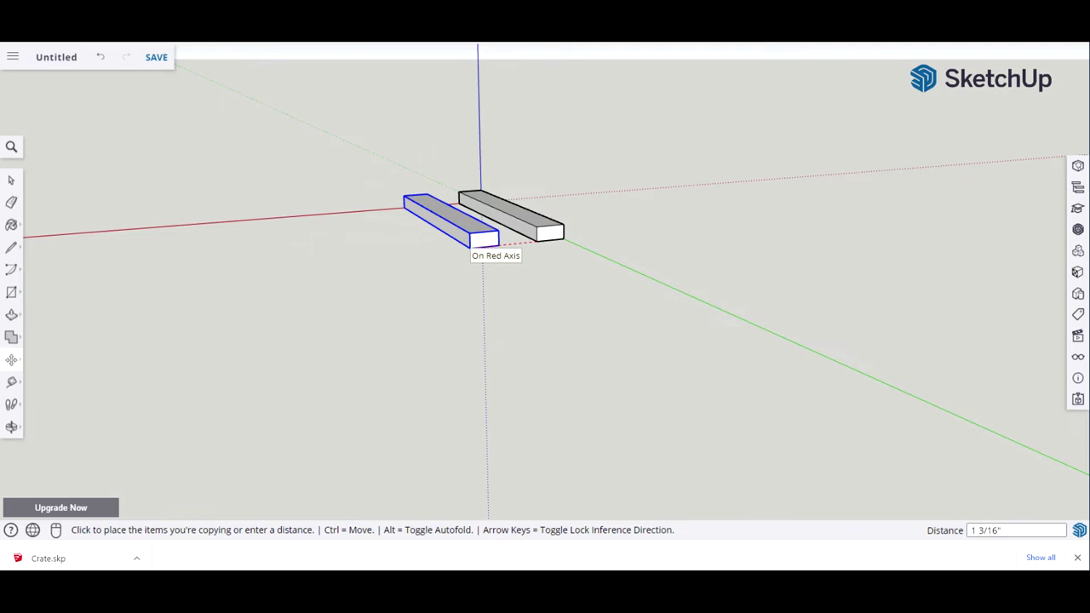
text(4)
key(Return)
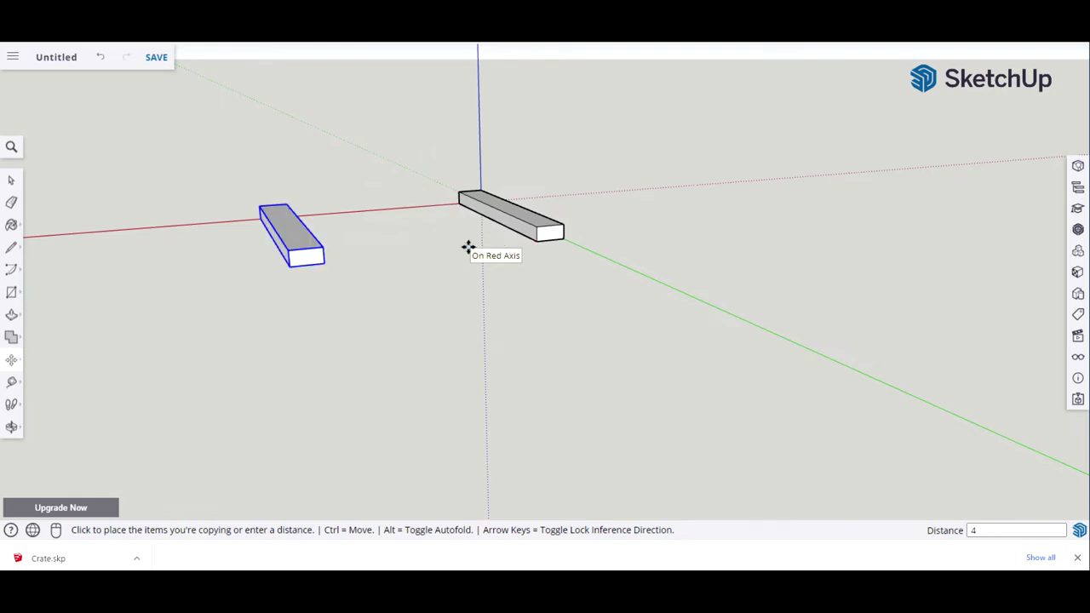
key(space)
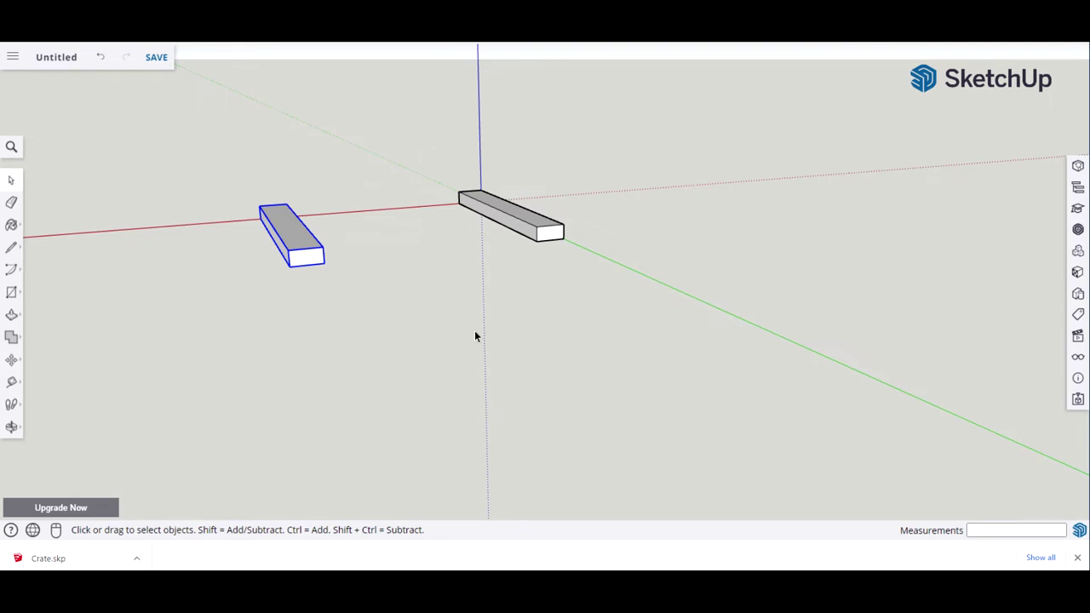
Measure the gap to the copied slat with the Tape Measure, then erase the copy
key(t)
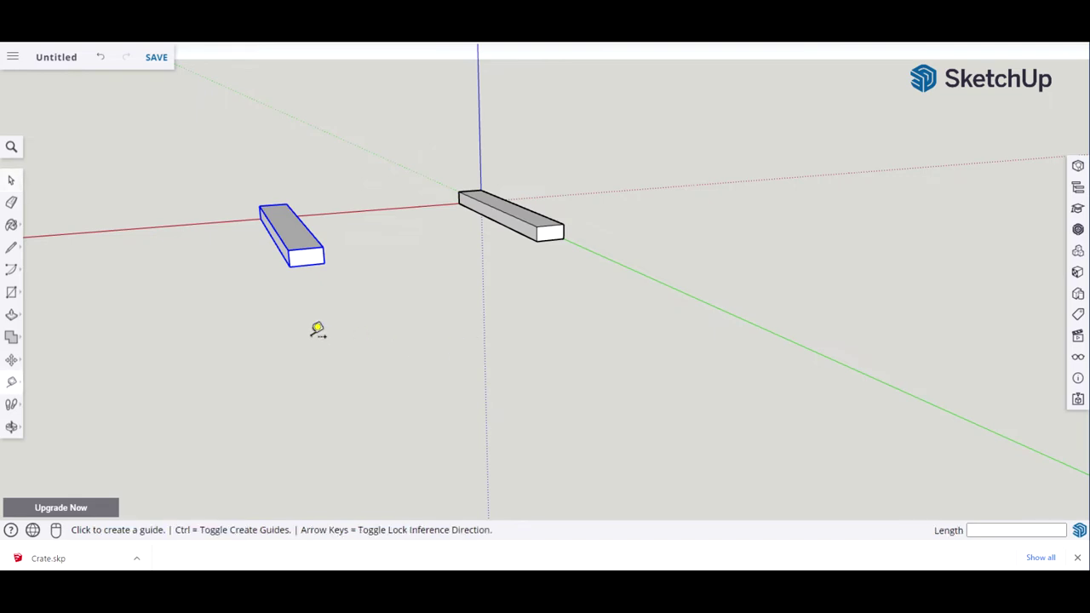
click(290, 266)
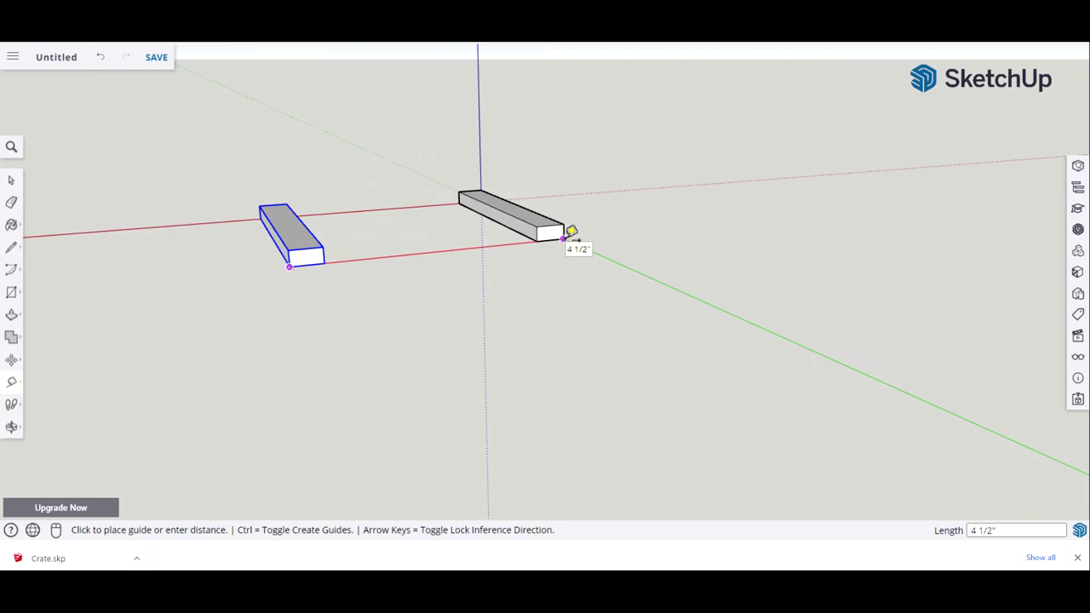
key(space)
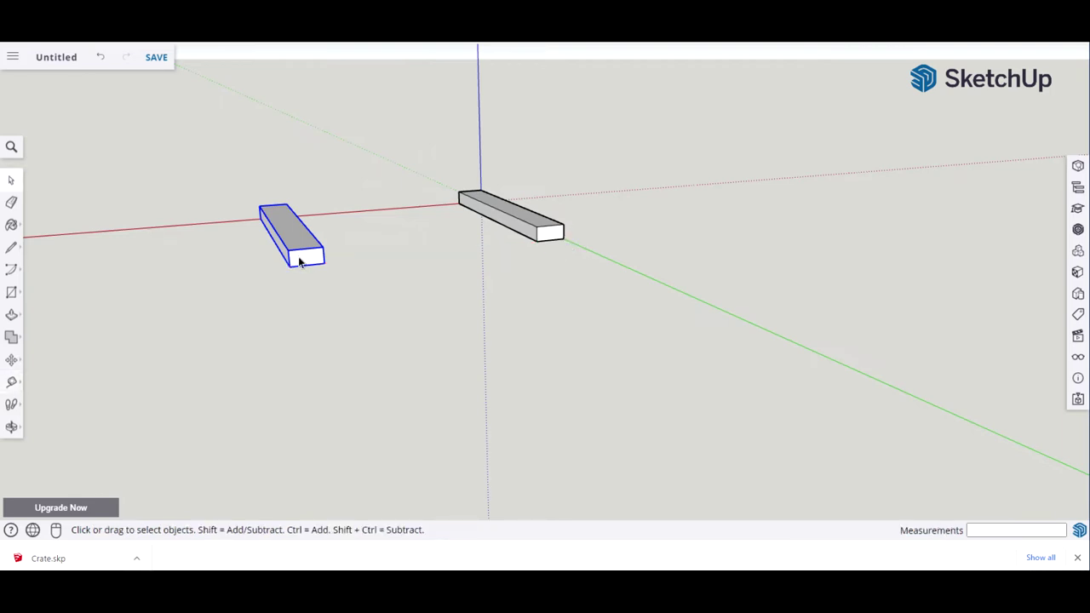
right_click(299, 262)
click(314, 134)
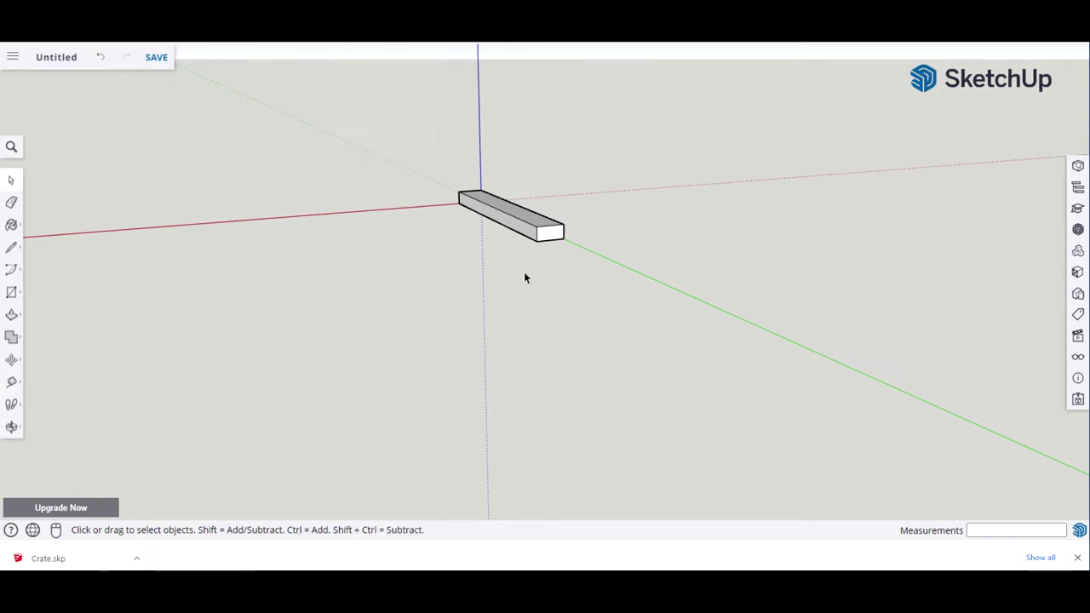
Copy the slat 3.5 inches left along the red axis, then enter /2 for a middle slat
click(548, 233)
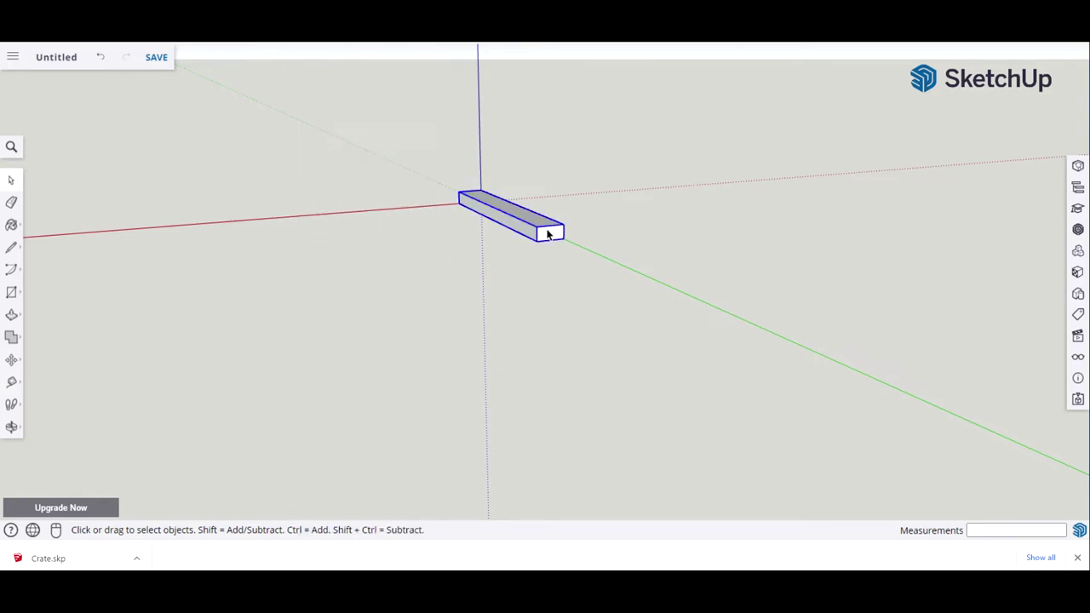
key(m)
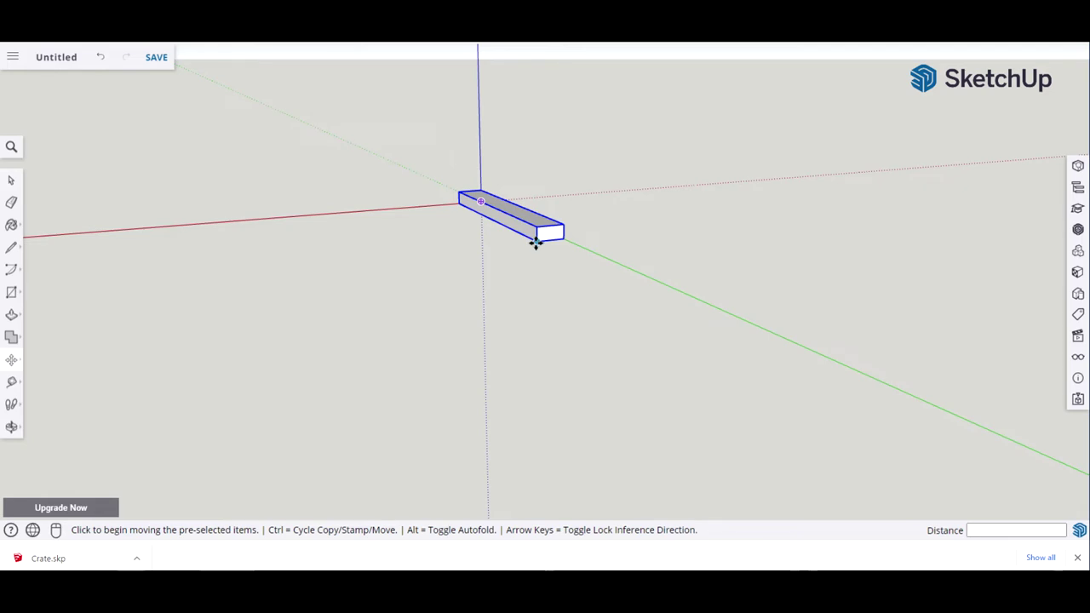
click(536, 242)
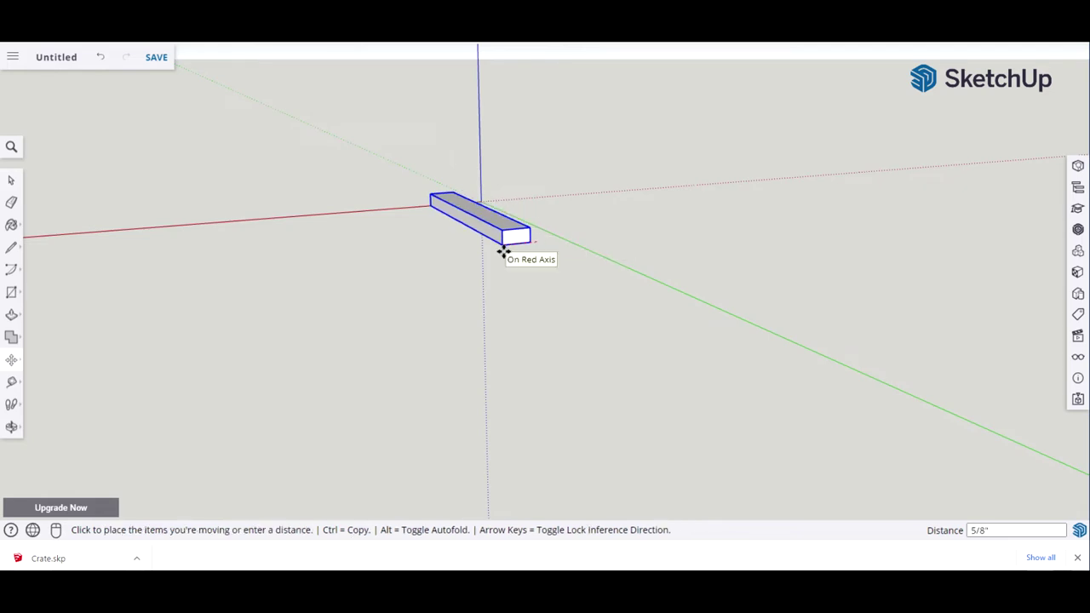
key(ctrl)
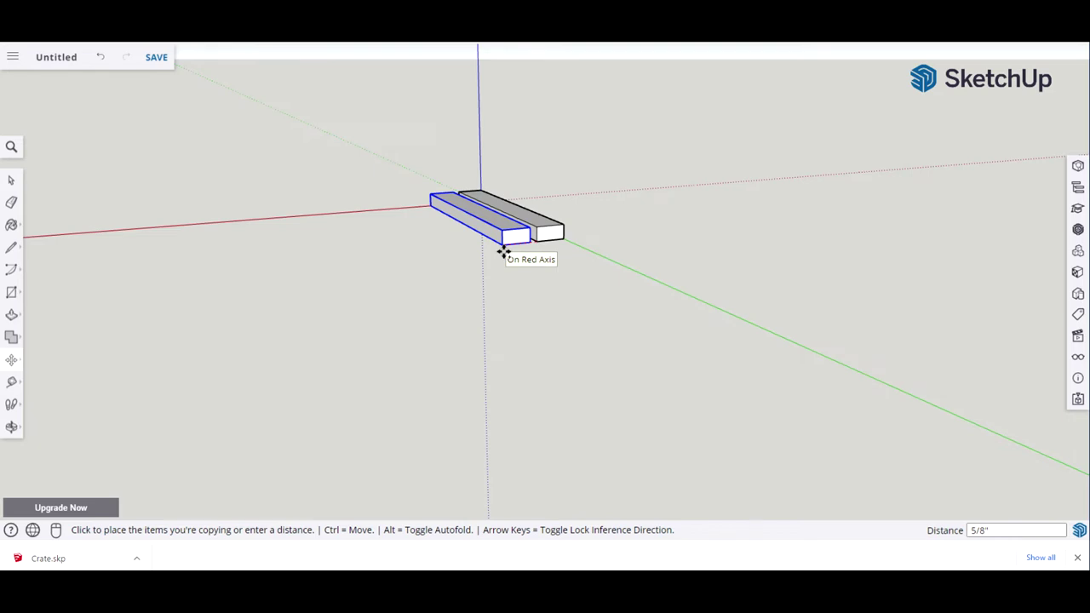
text(3.5)
key(Return)
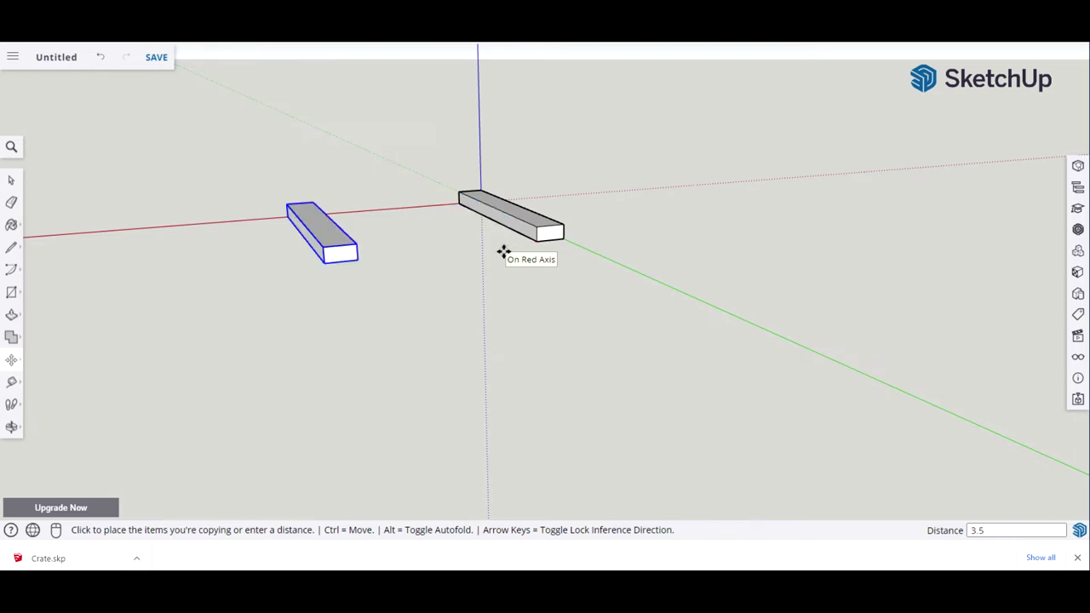
text(/)
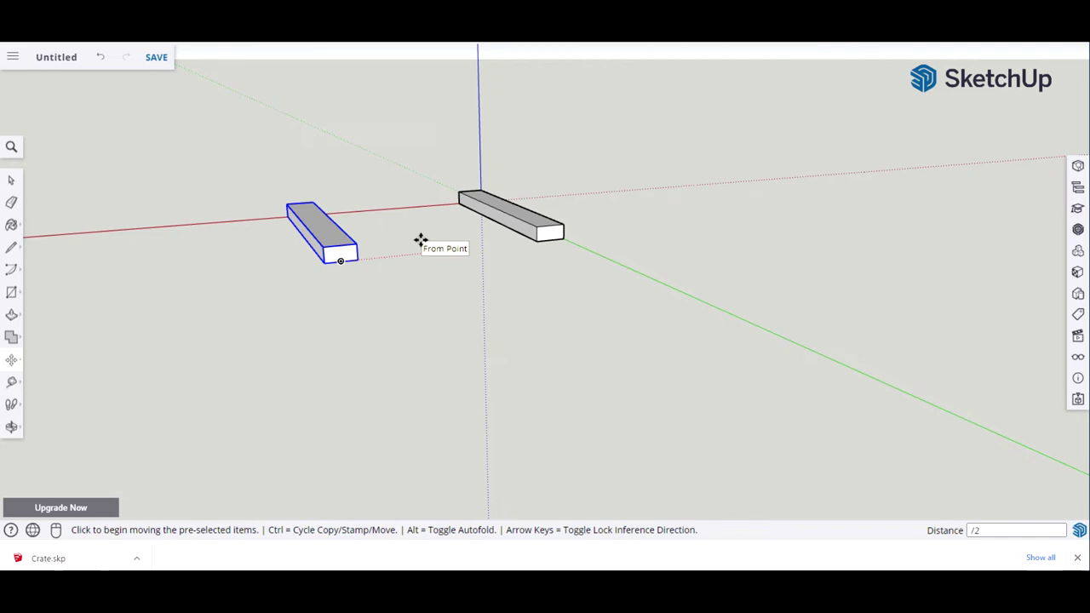
text(2)
key(Return)
key(space)
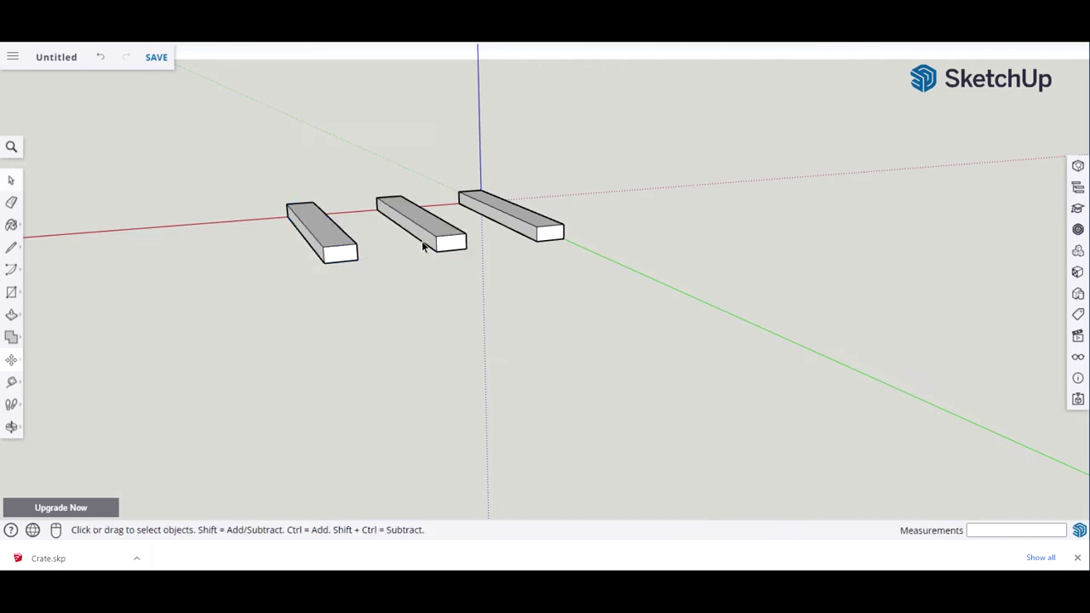
middle_drag(645, 310, 585, 369)
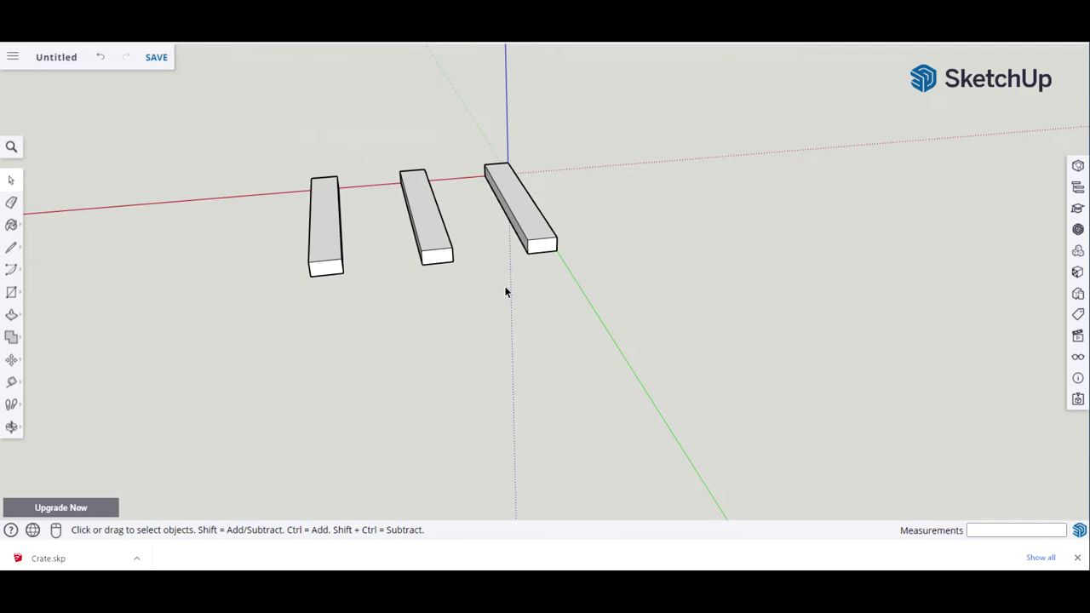
key(t)
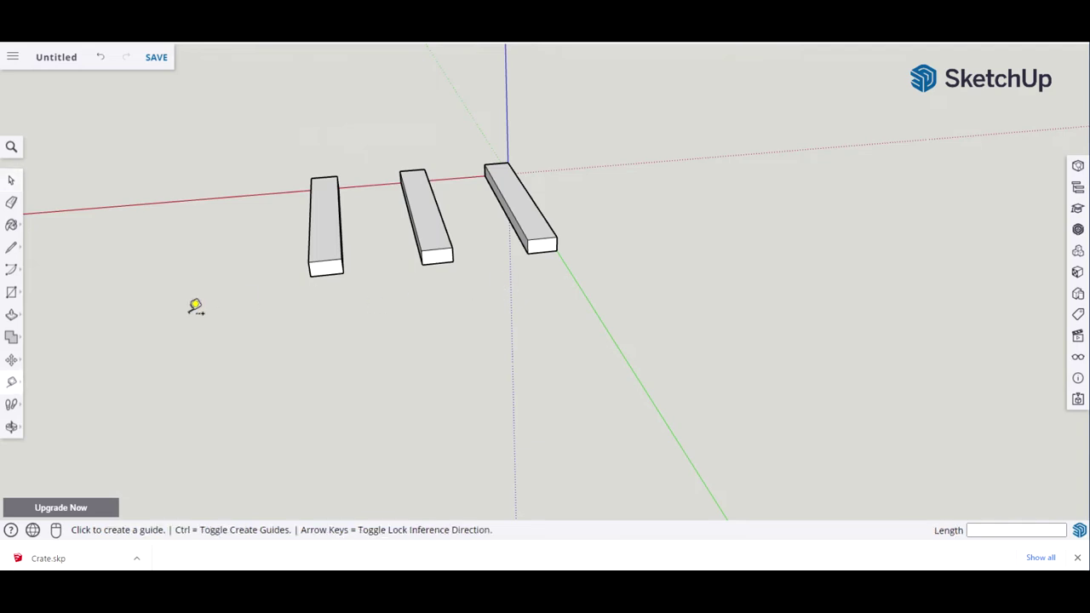
click(341, 272)
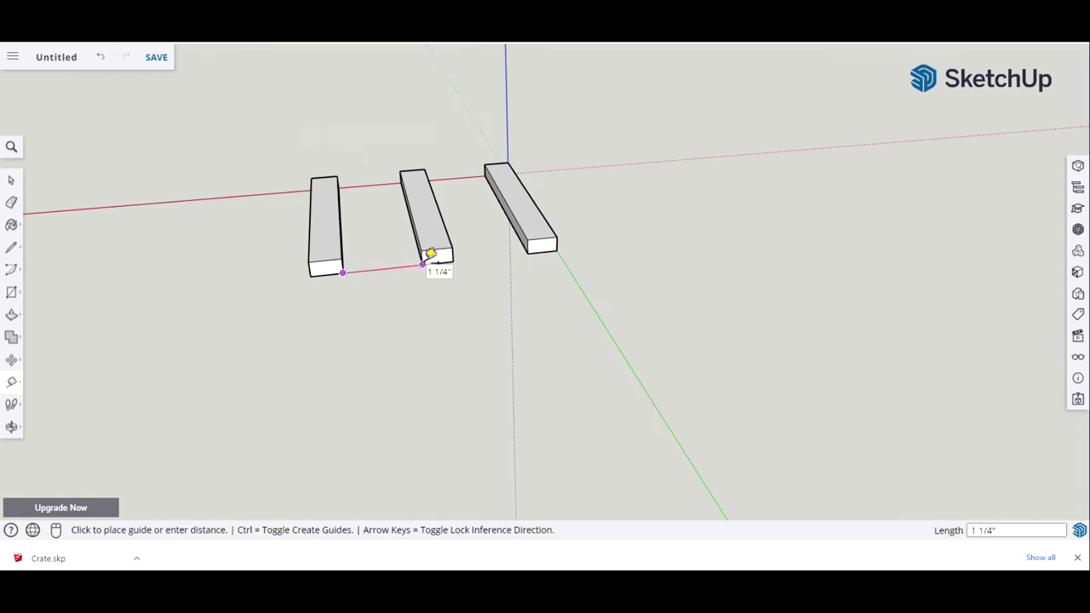
click(423, 263)
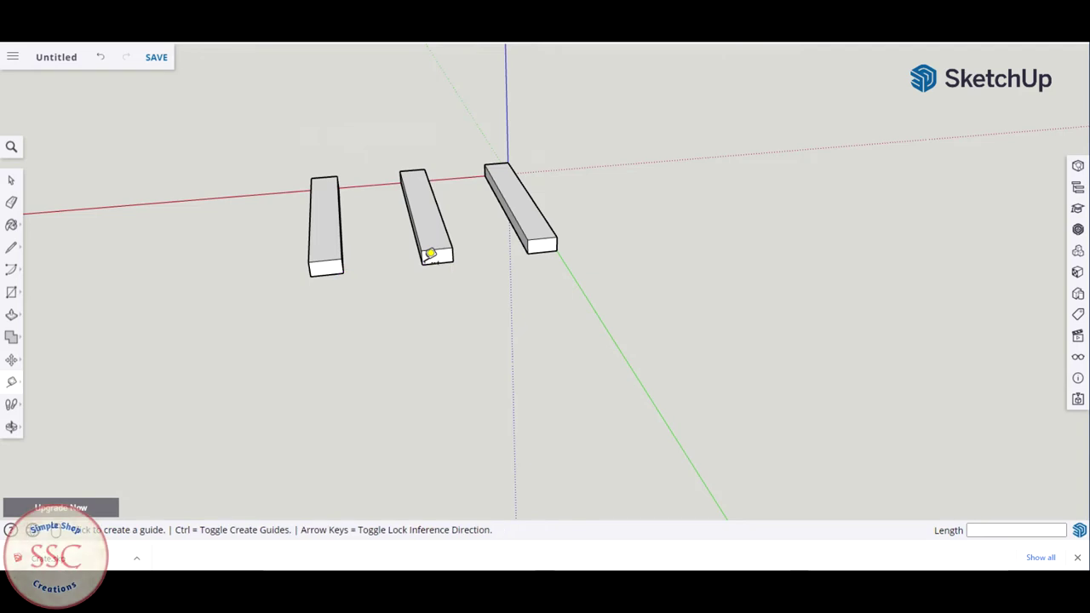
click(454, 258)
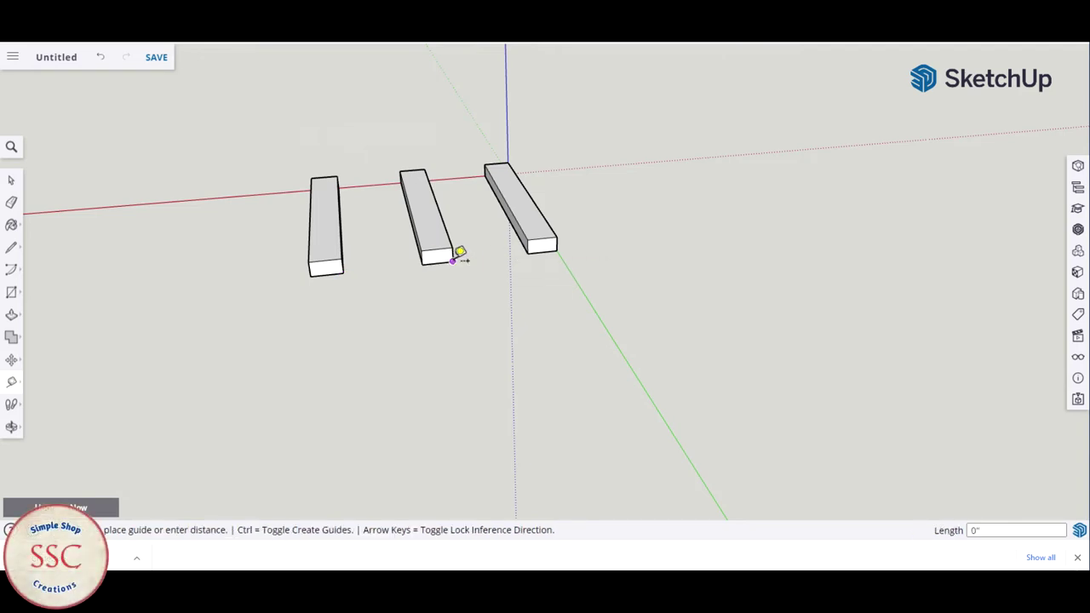
click(529, 253)
key(space)
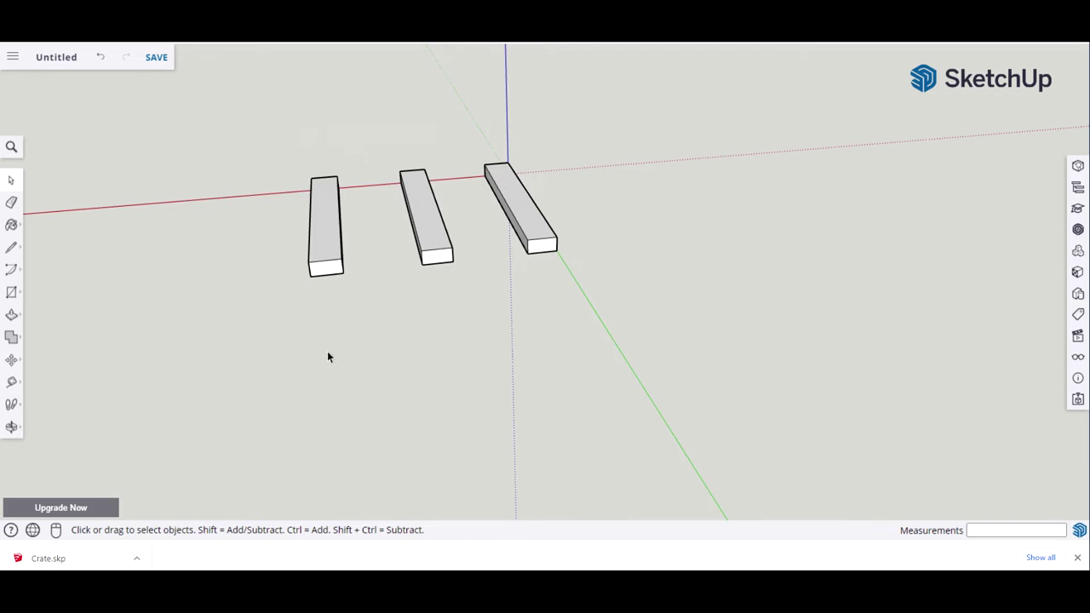
Draw a rectangle from the left slat's top corner across all three slat ends, entering 4 1/2
middle_drag(384, 331, 358, 394)
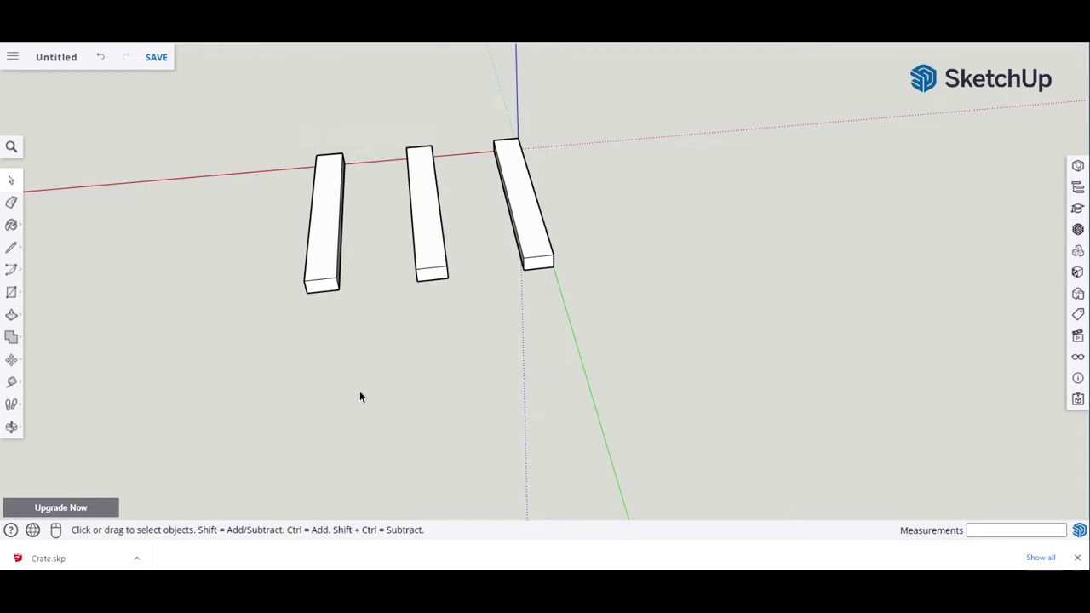
mouse_move(359, 392)
middle_down()
mouse_move(377, 389)
mouse_move(370, 399)
middle_up()
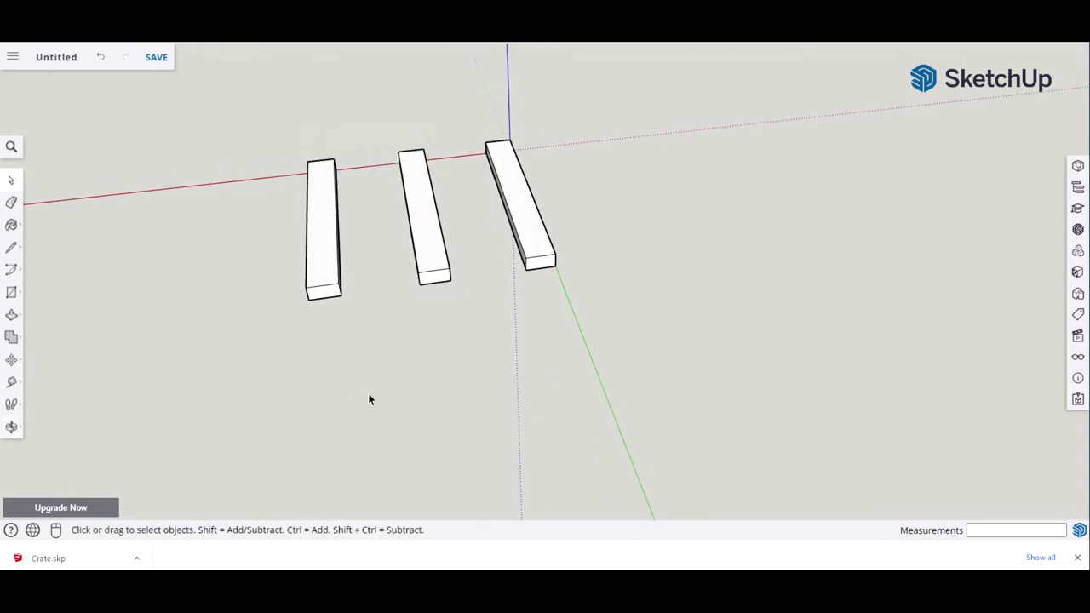
key(r)
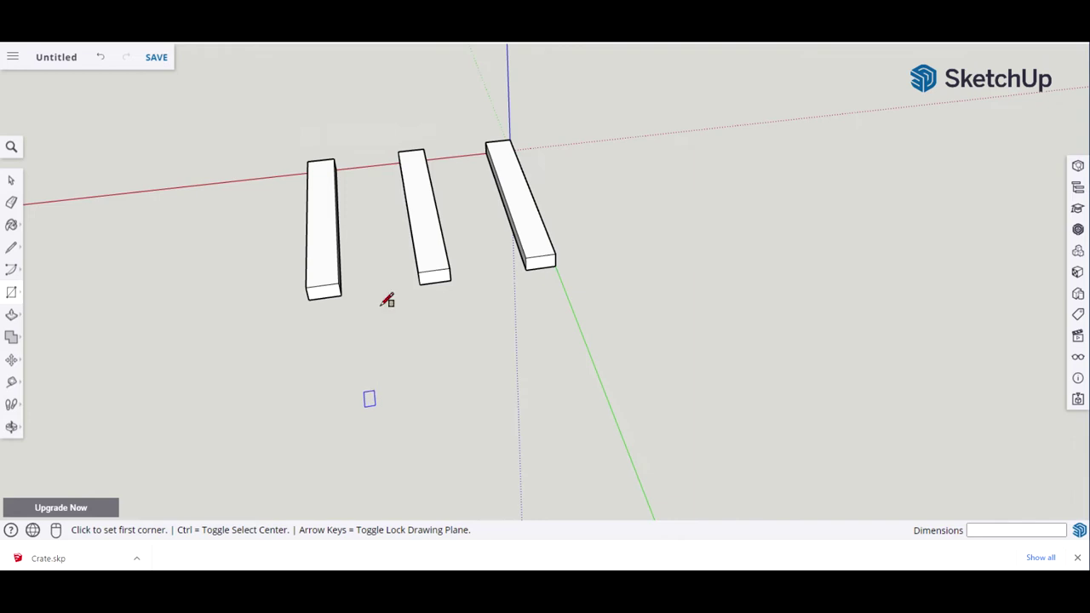
click(308, 161)
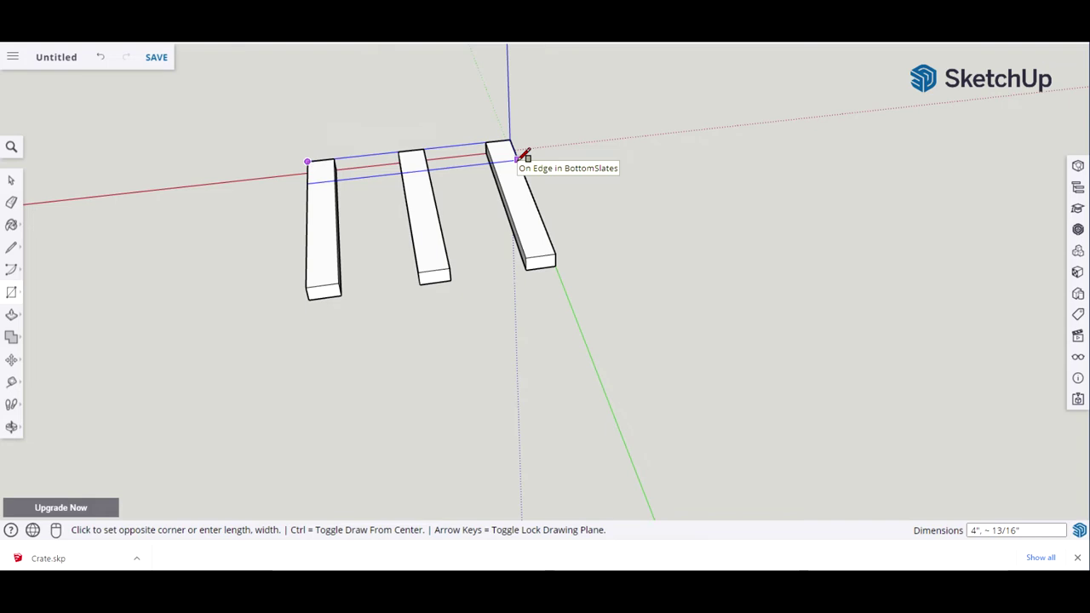
text(4)
text(.)
text( 1)
text(/2)
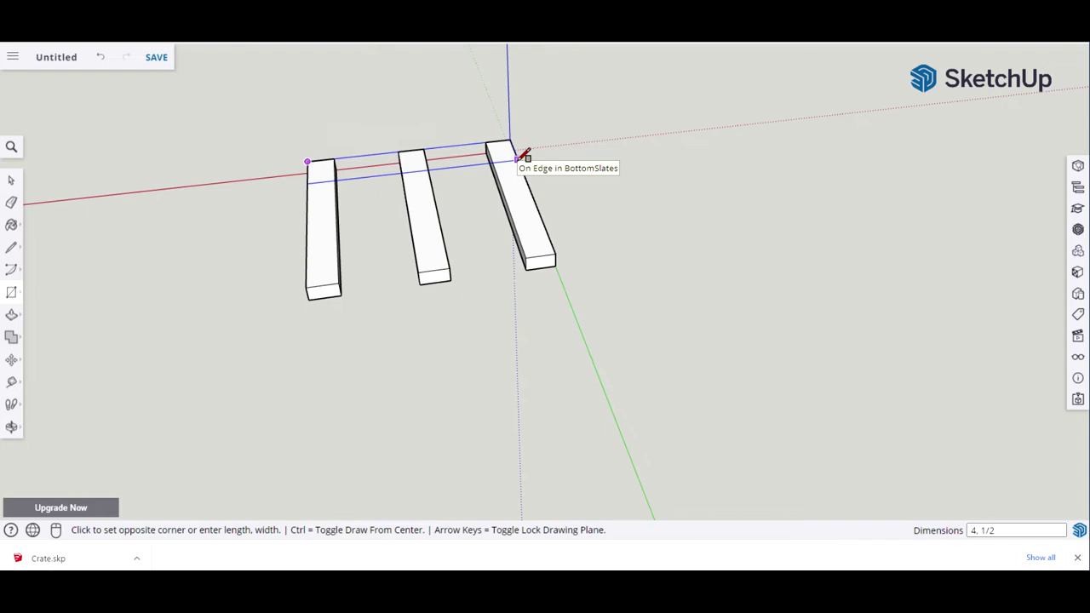
key(Return)
Orbit the model slightly and select the new rectangle's top face
key(space)
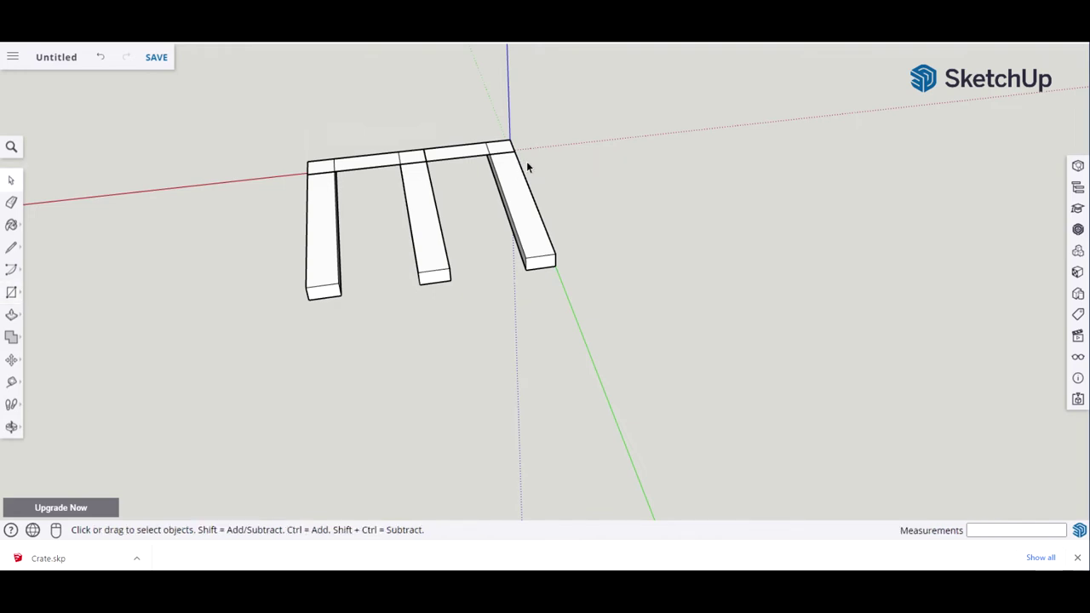
key(o)
drag(616, 131, 625, 209)
key(space)
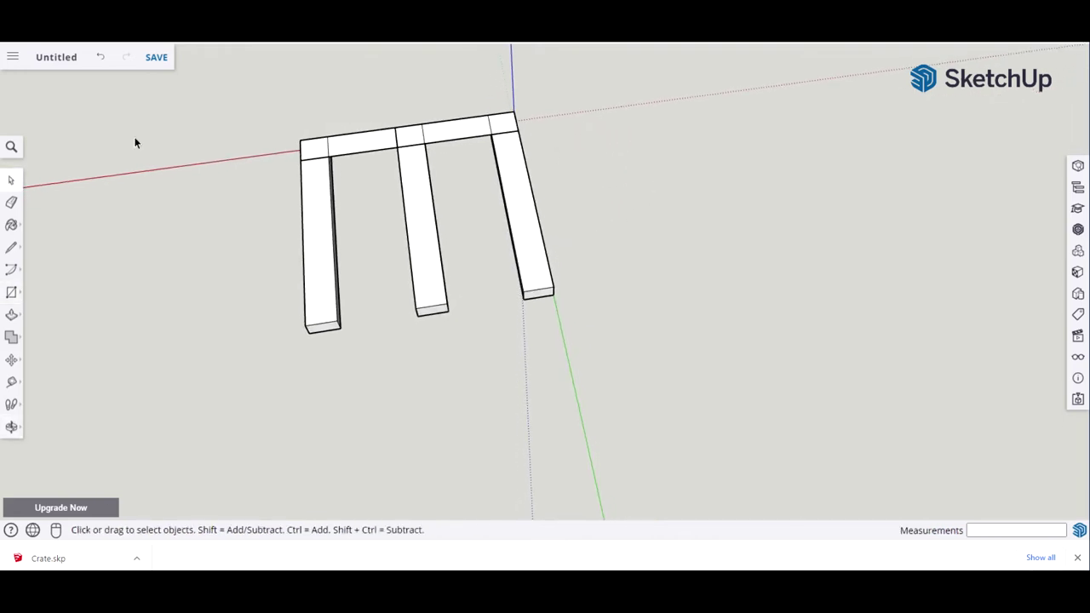
click(454, 136)
Push/pull the rectangle face up 1/2" into a solid crosspiece across the three slat ends
key(p)
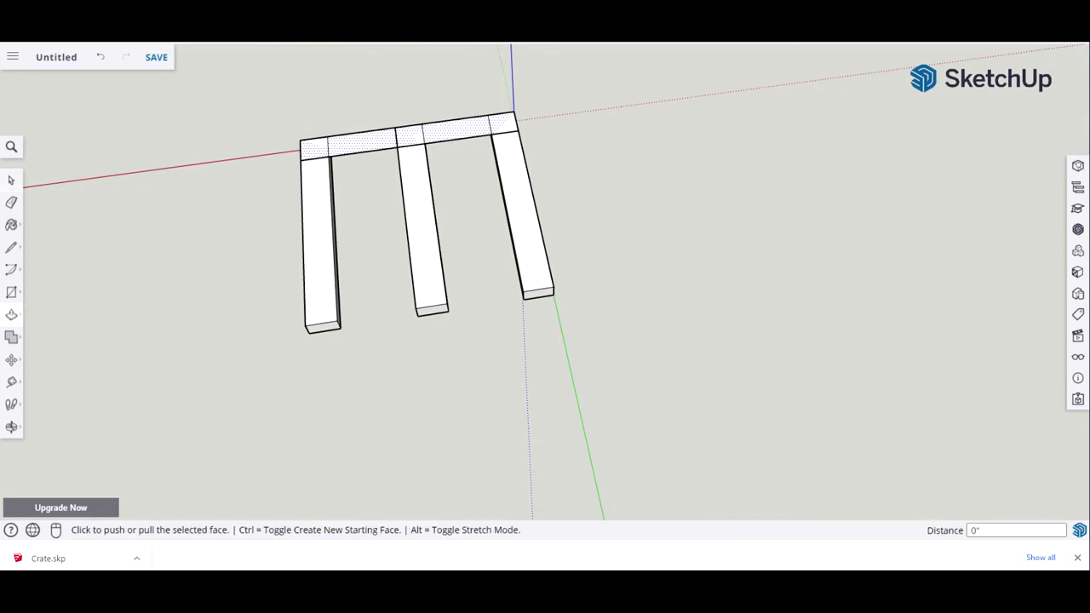
click(451, 134)
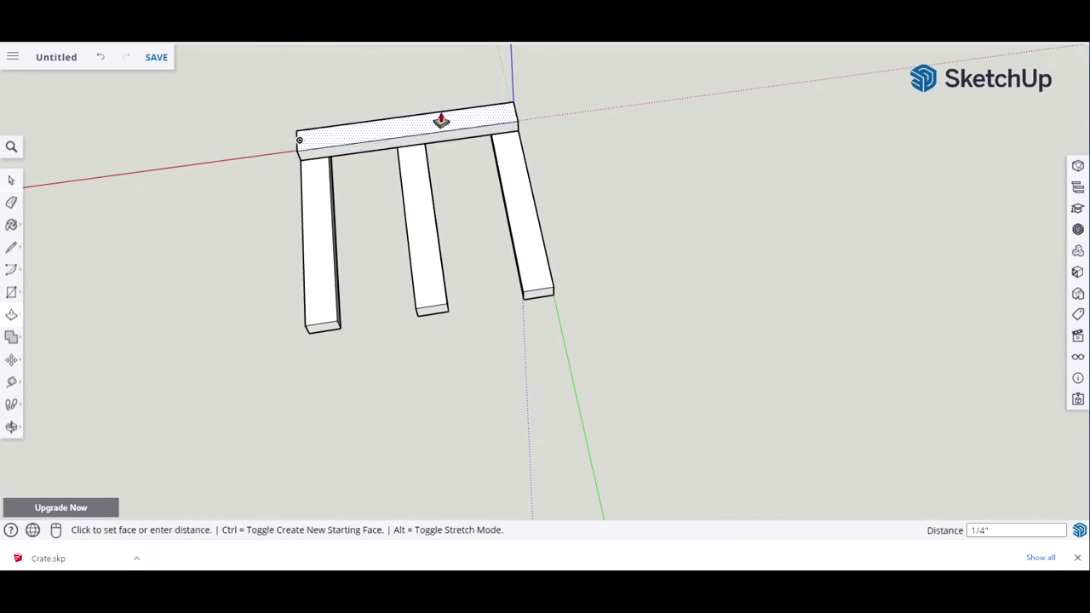
text(.)
key(Return)
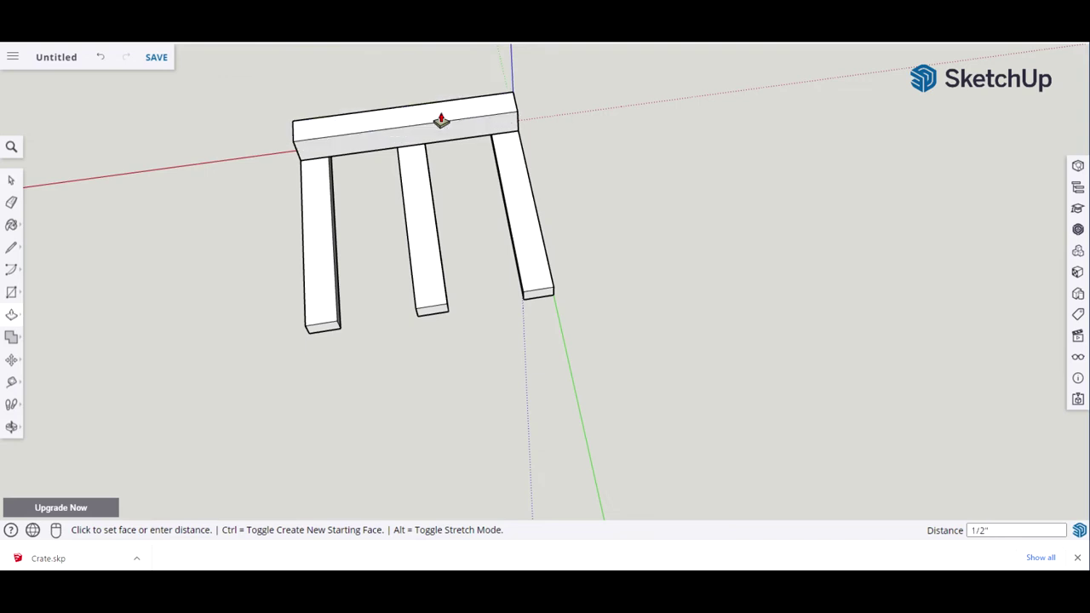
key(space)
middle_drag(777, 116, 743, 285)
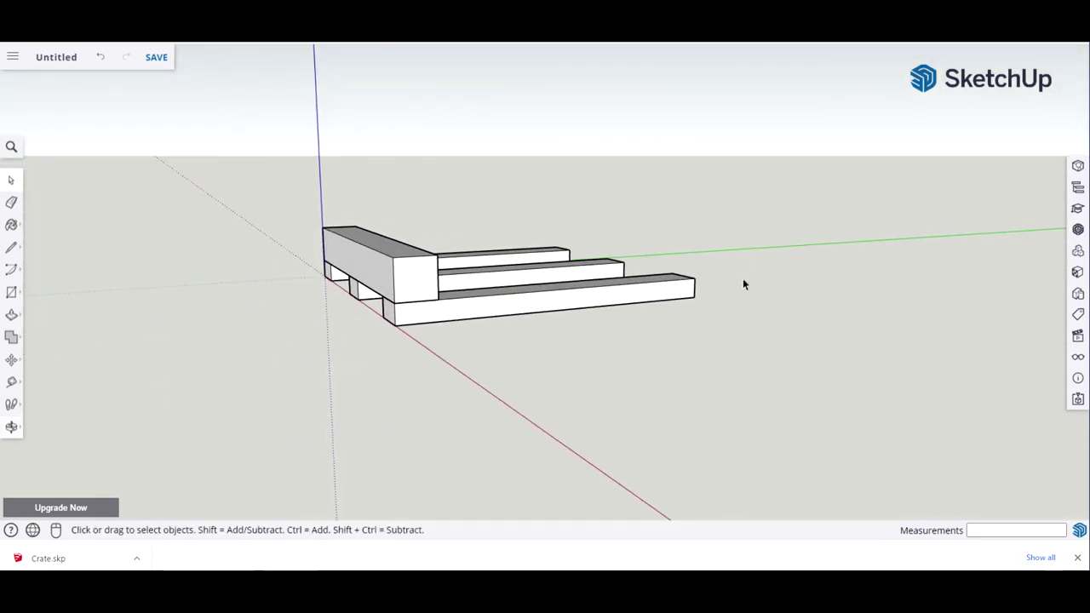
middle_drag(721, 335, 375, 281)
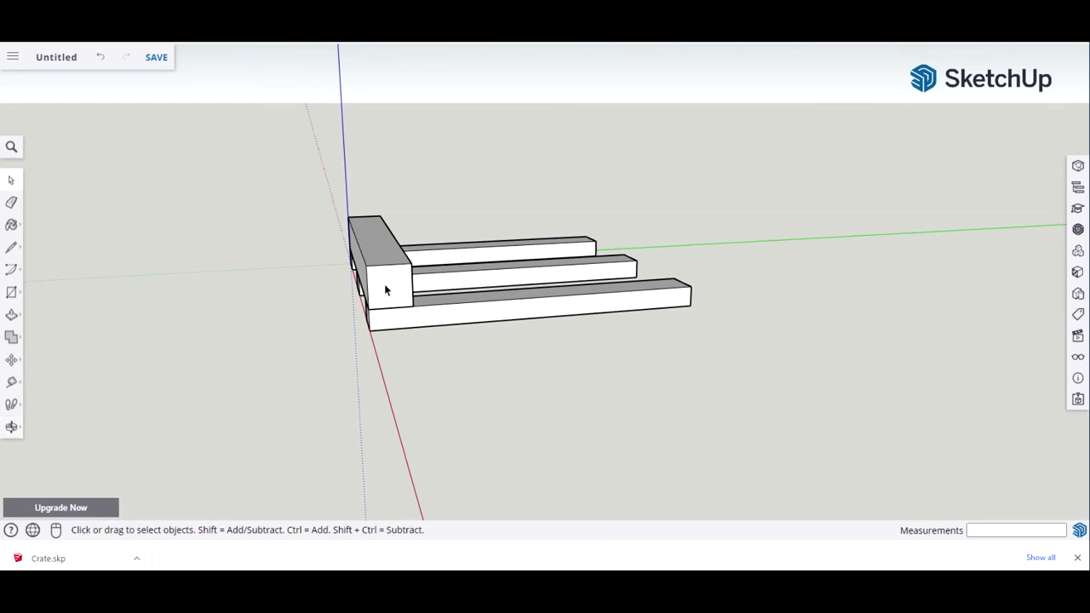
Select the whole crosspiece block and make it a component with the definition name 'Beams'
triple_click(385, 290)
key(g)
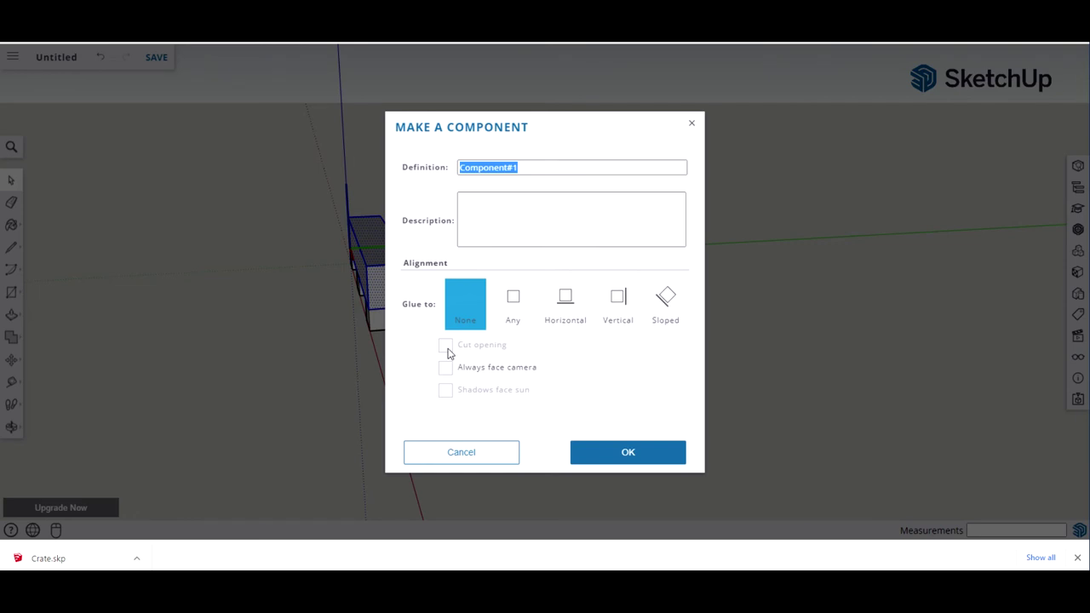
text(Beanms)
key(BackSpace)
key(BackSpace)
key(BackSpace)
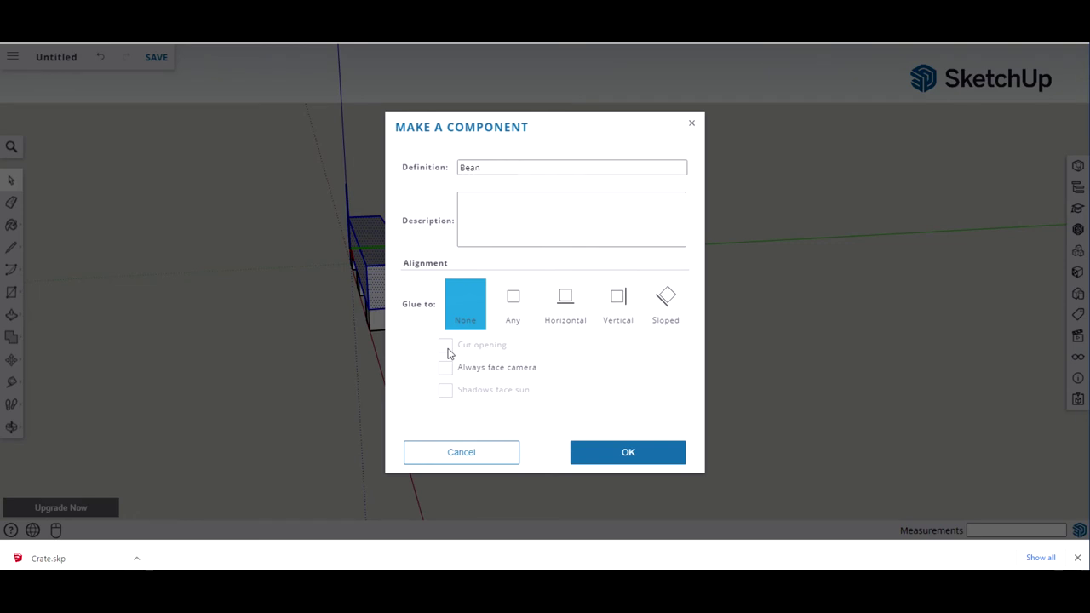
text(ms)
click(641, 448)
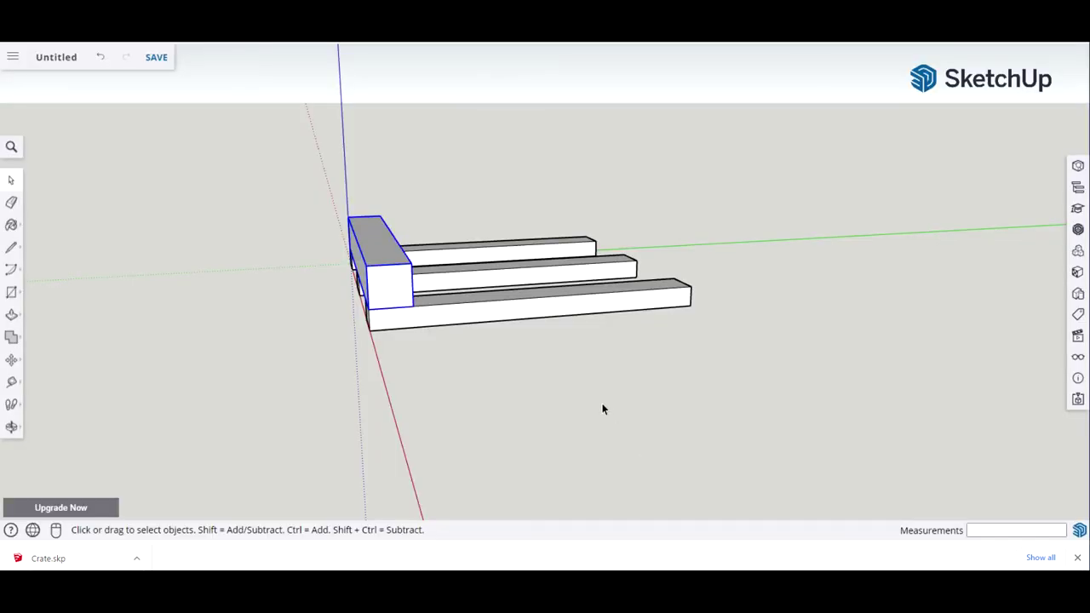
click(553, 380)
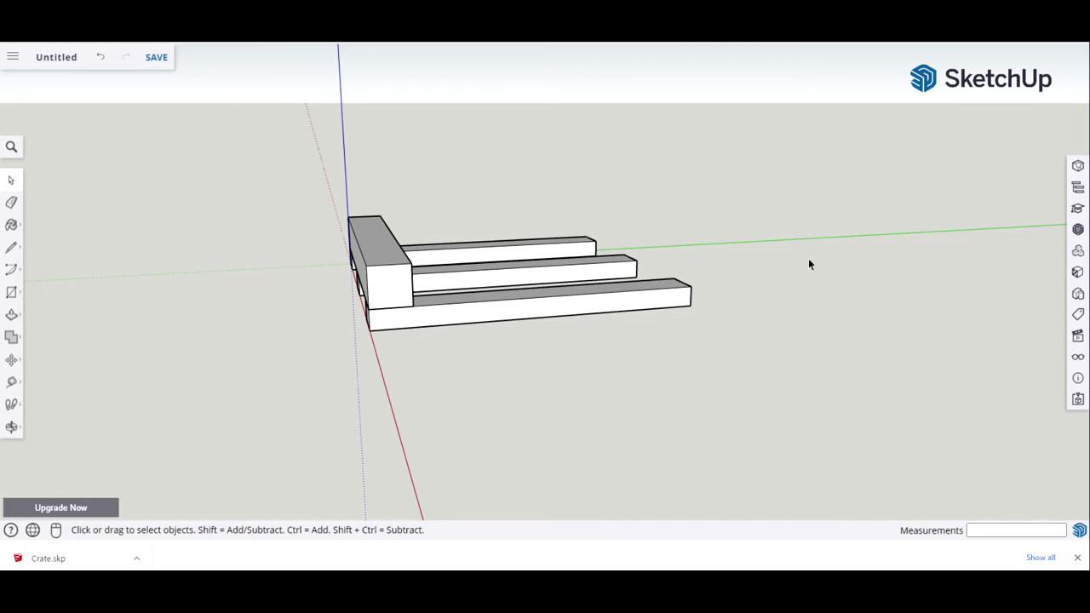
Copy the Beams component to the far slat end, then type /2 to add a middle beam
click(384, 289)
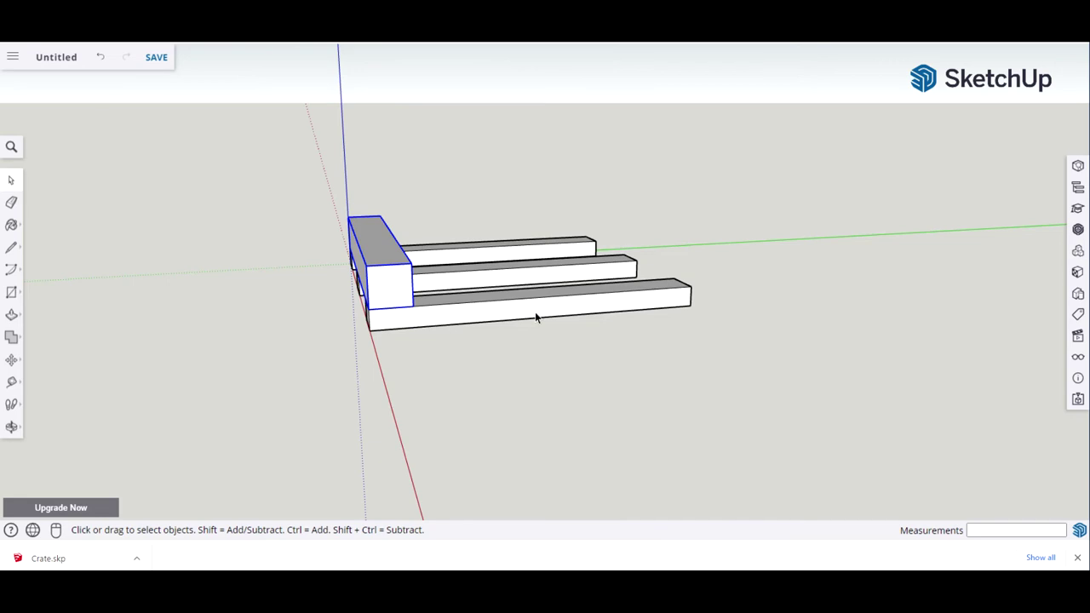
key(m)
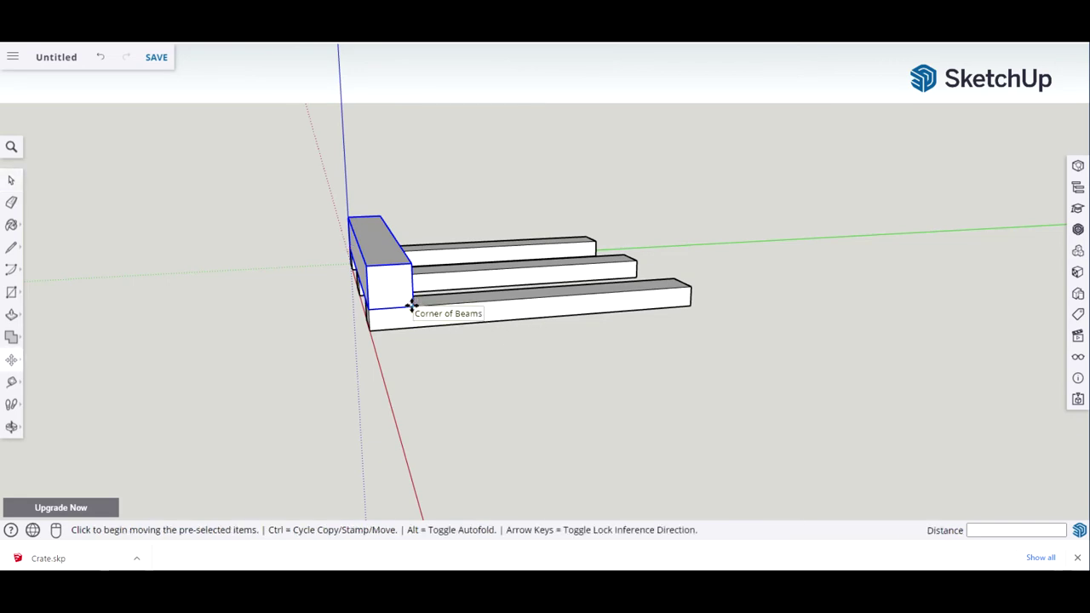
click(411, 304)
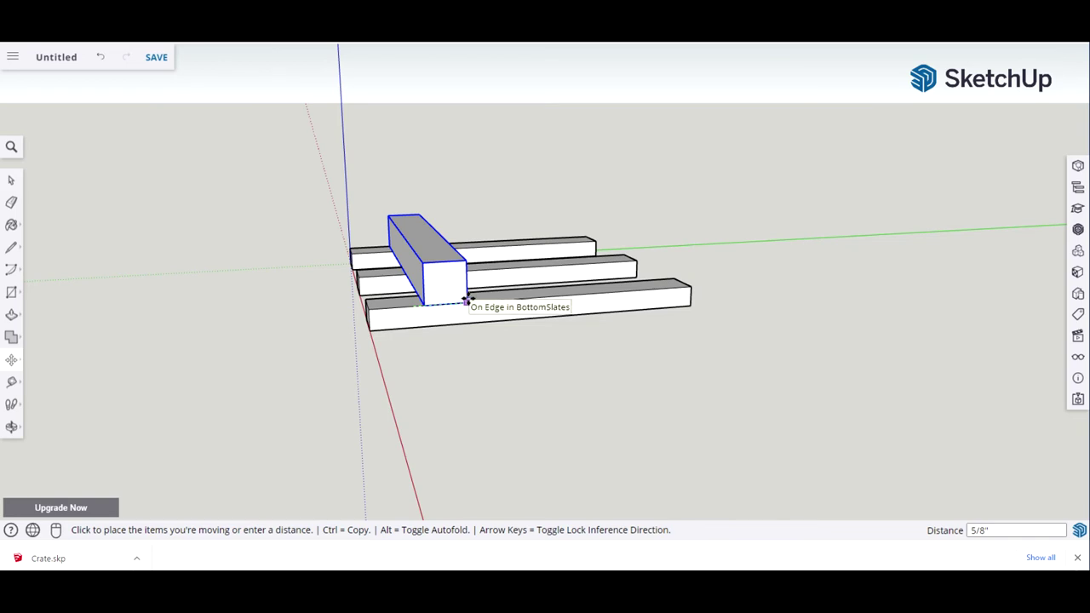
key(ctrl)
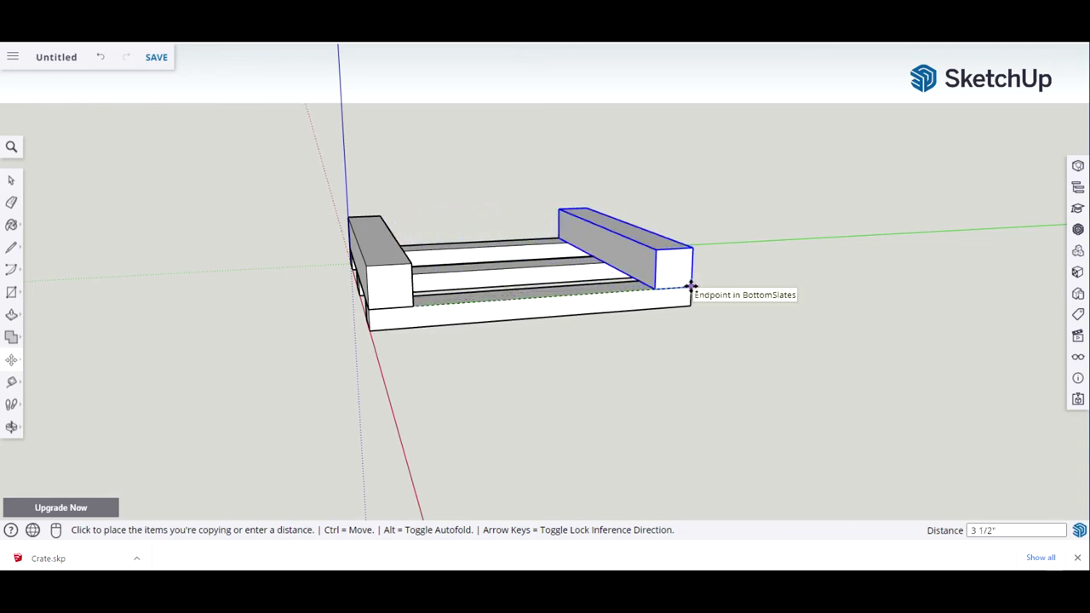
text(/)
text(2)
key(Return)
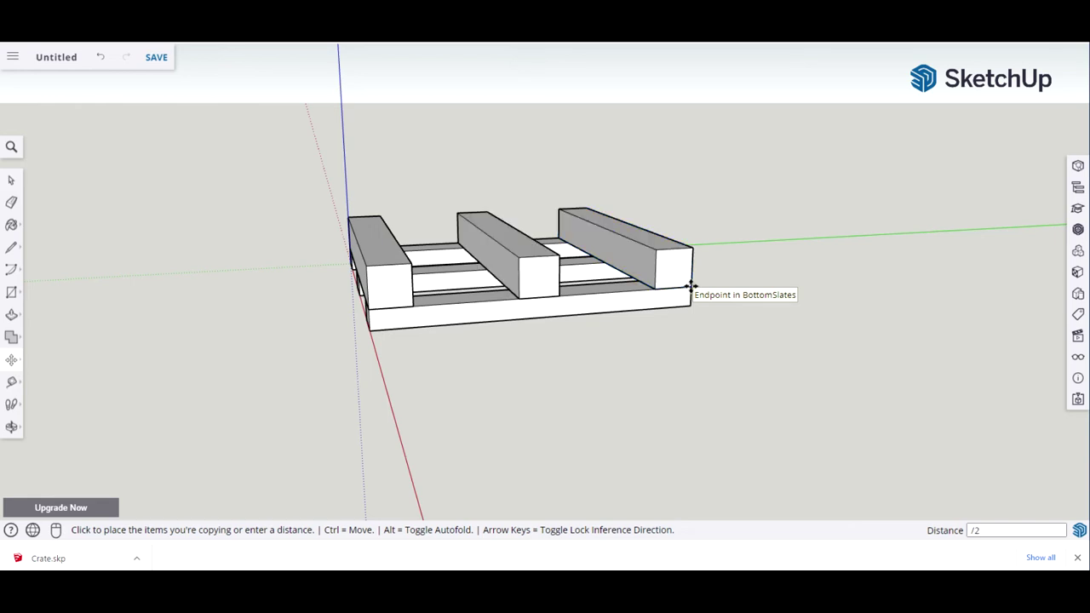
key(space)
middle_drag(704, 212, 621, 418)
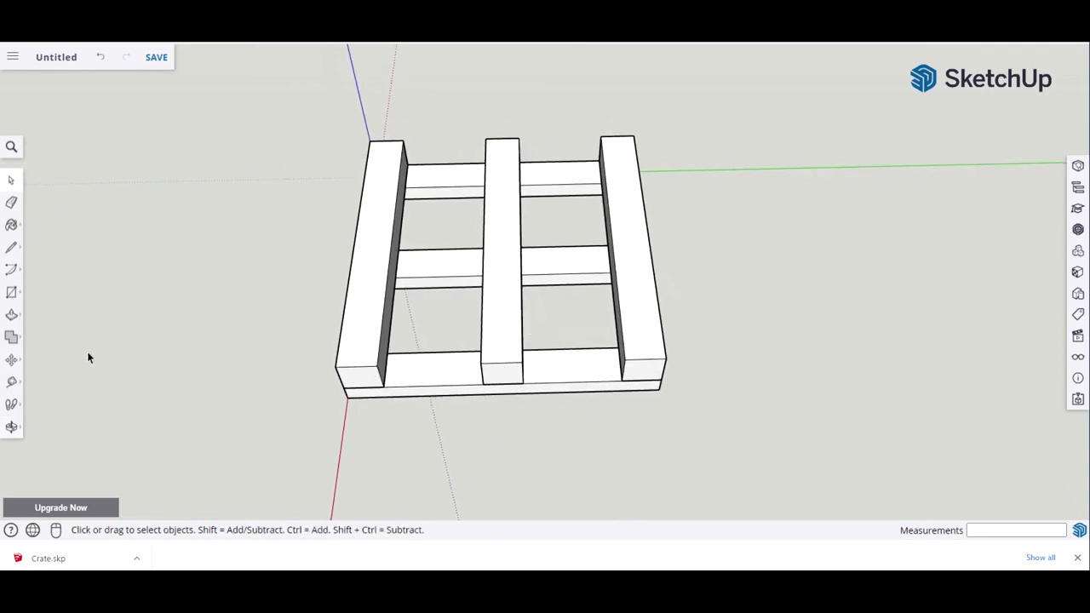
key(t)
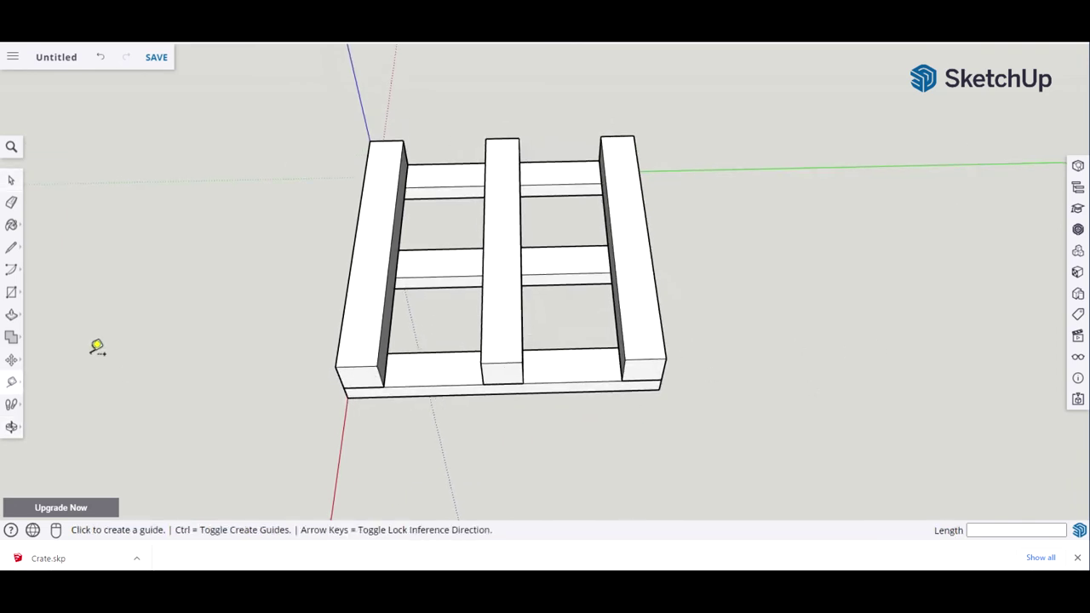
click(377, 367)
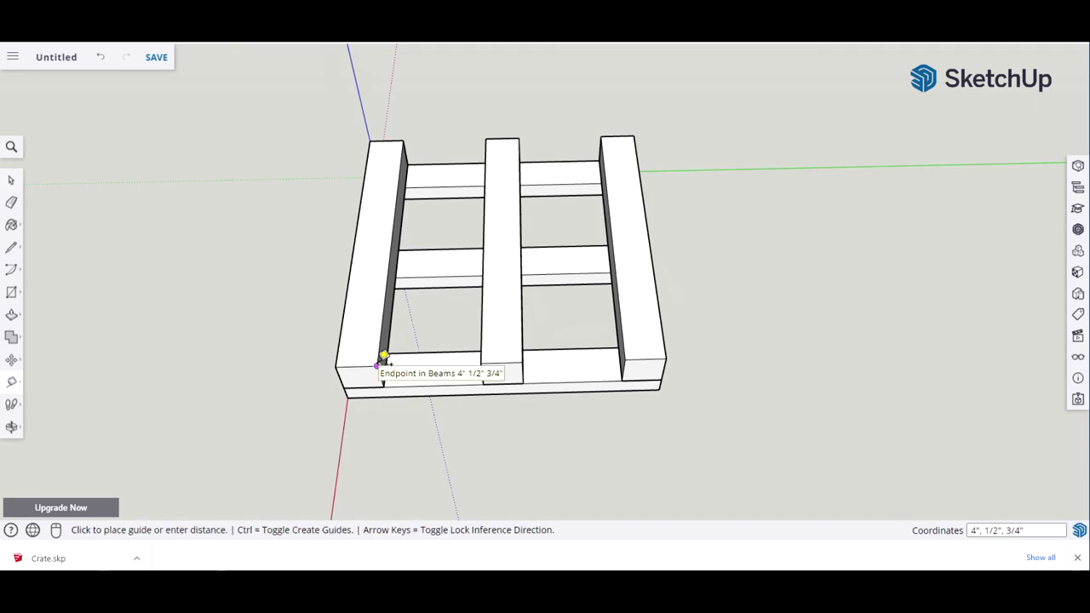
click(482, 364)
click(522, 362)
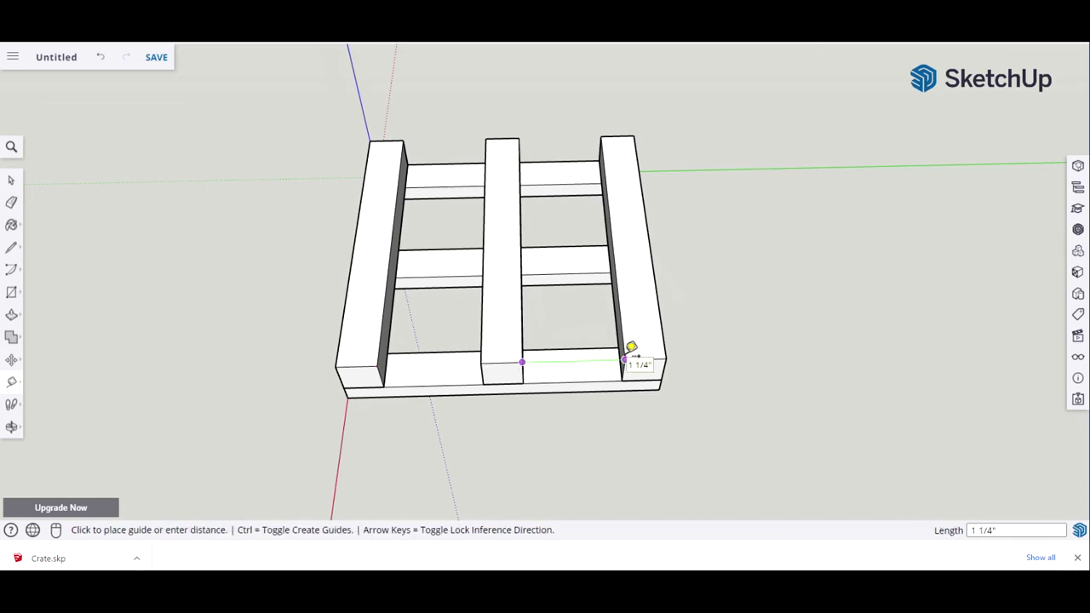
key(space)
middle_drag(707, 345, 315, 240)
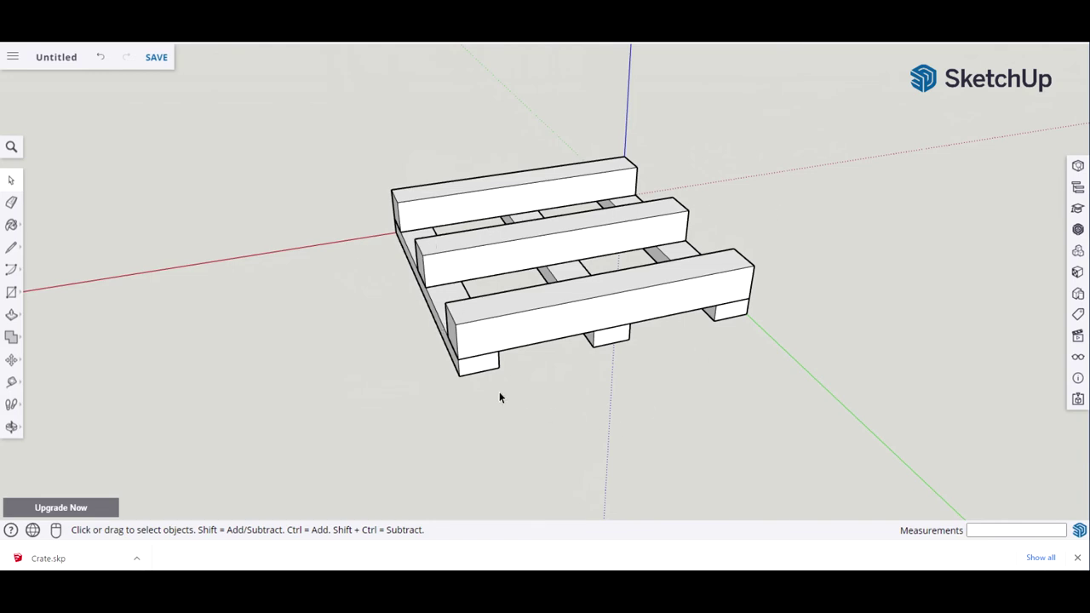
Copy the left bottom slat straight up so the copy rests on top of the three beams
mouse_move(608, 382)
middle_down()
mouse_move(693, 414)
mouse_move(602, 389)
mouse_move(604, 401)
middle_up()
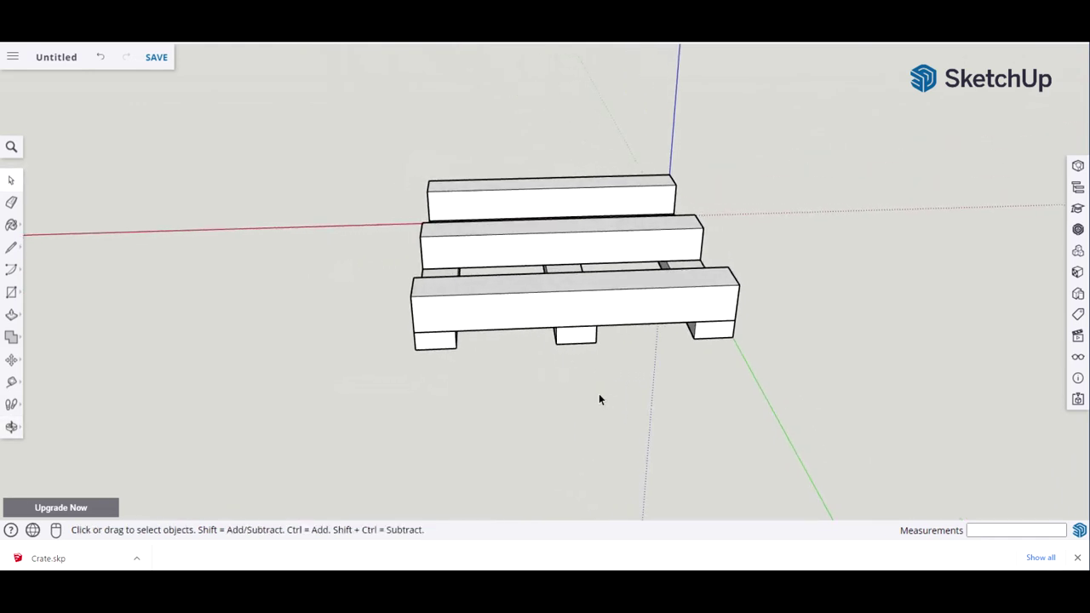
click(441, 346)
key(m)
click(415, 350)
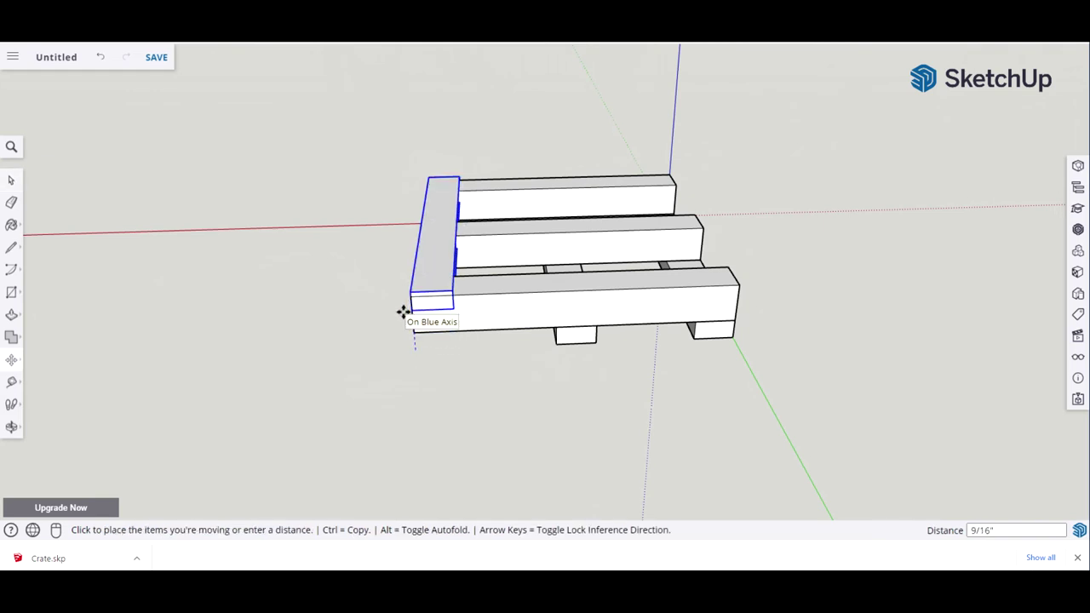
key(ctrl)
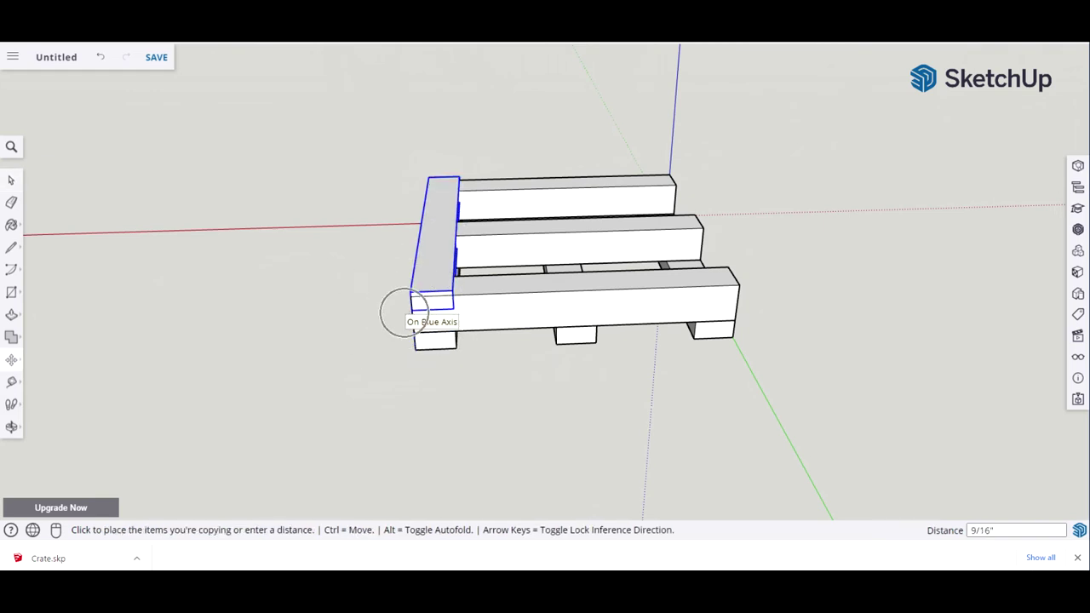
click(407, 294)
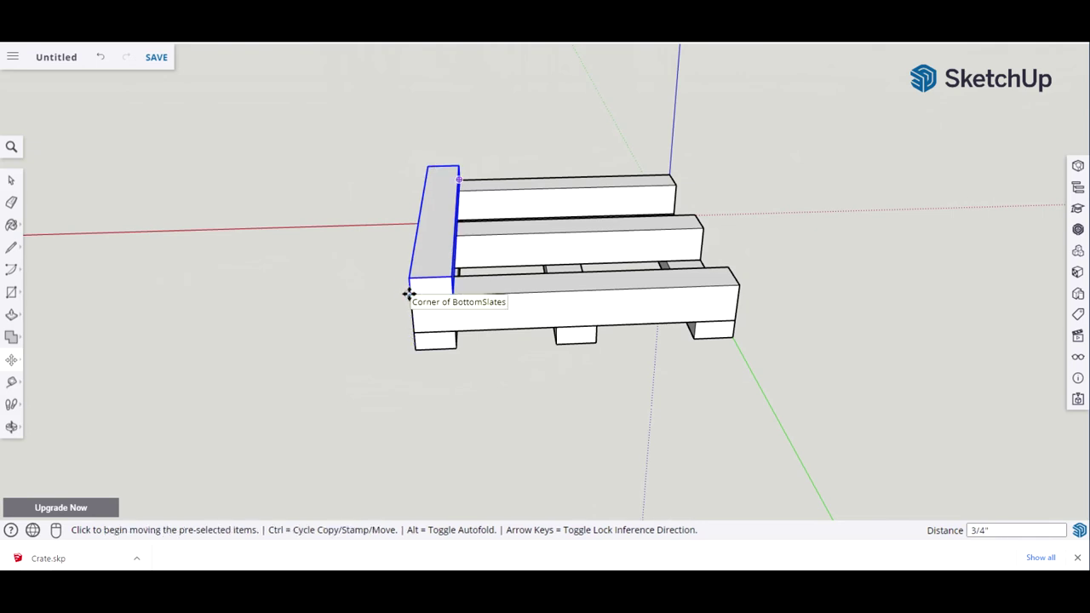
key(space)
click(271, 313)
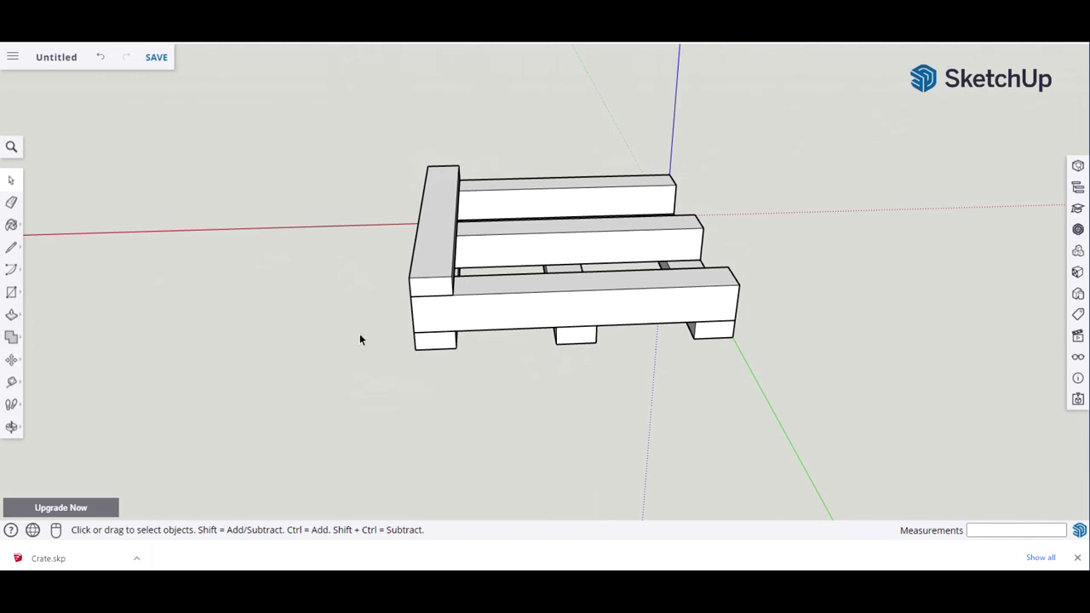
middle_drag(287, 255, 281, 335)
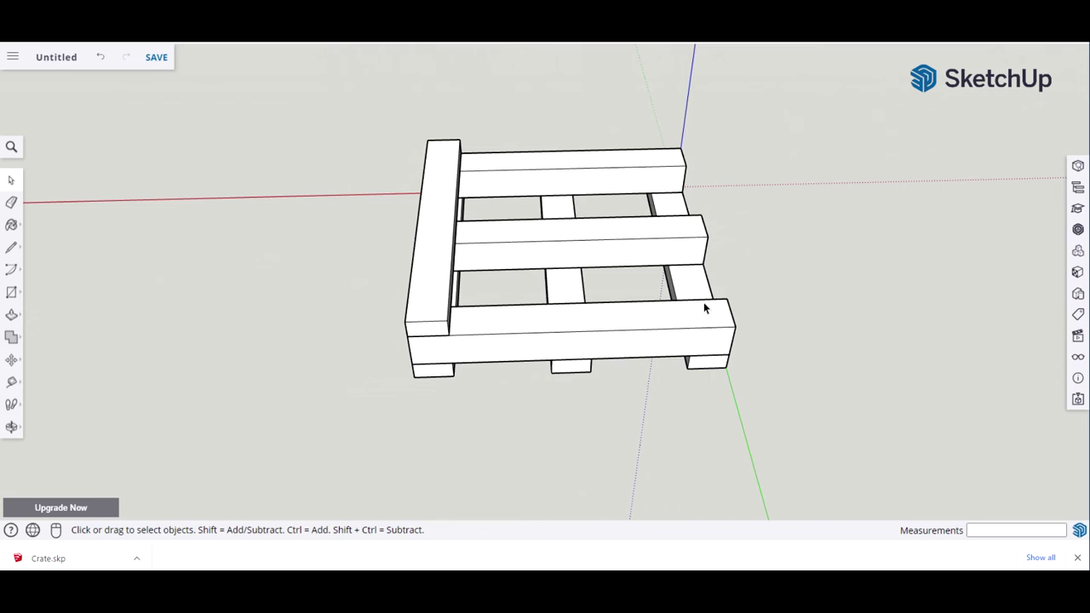
Orbit to a low, side-on view of the pallet and select the left top slat
middle_drag(336, 348, 465, 322)
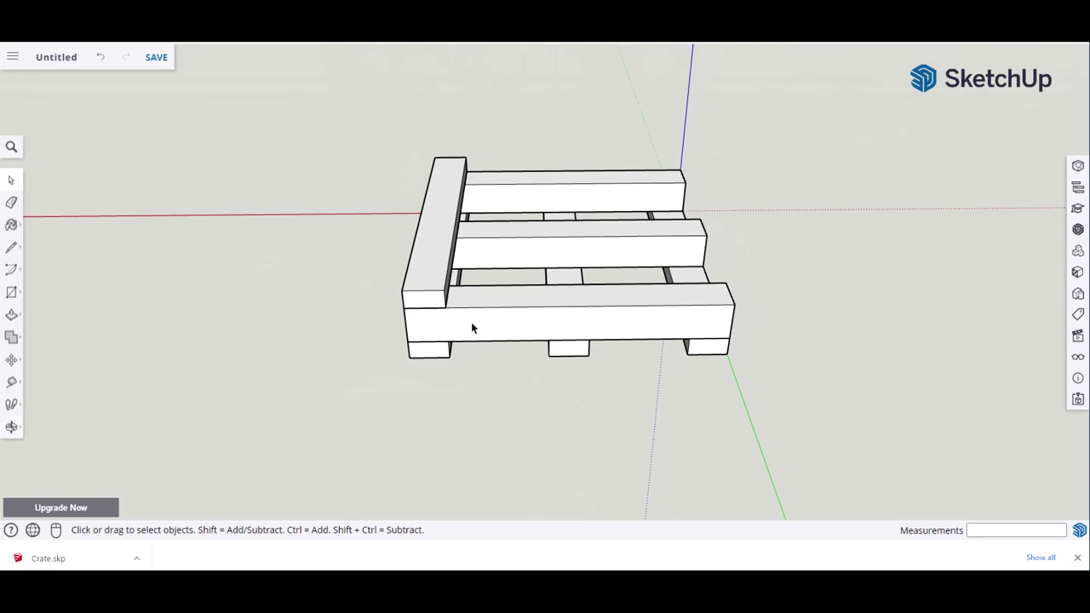
click(427, 306)
Copy the left top slat to the right edge, then type /4 for three evenly spaced slats between
key(m)
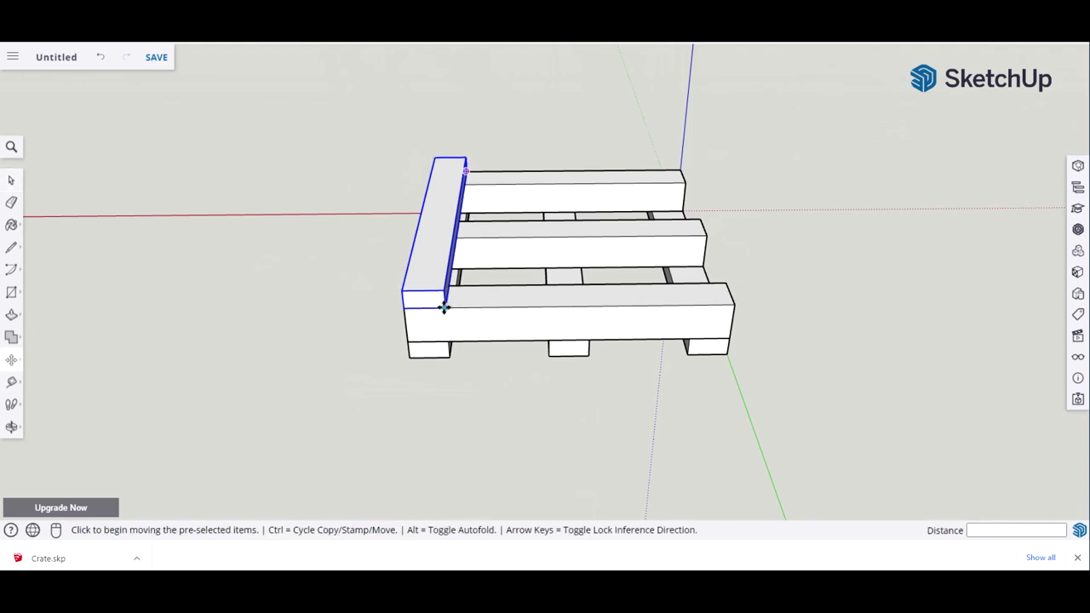
click(444, 308)
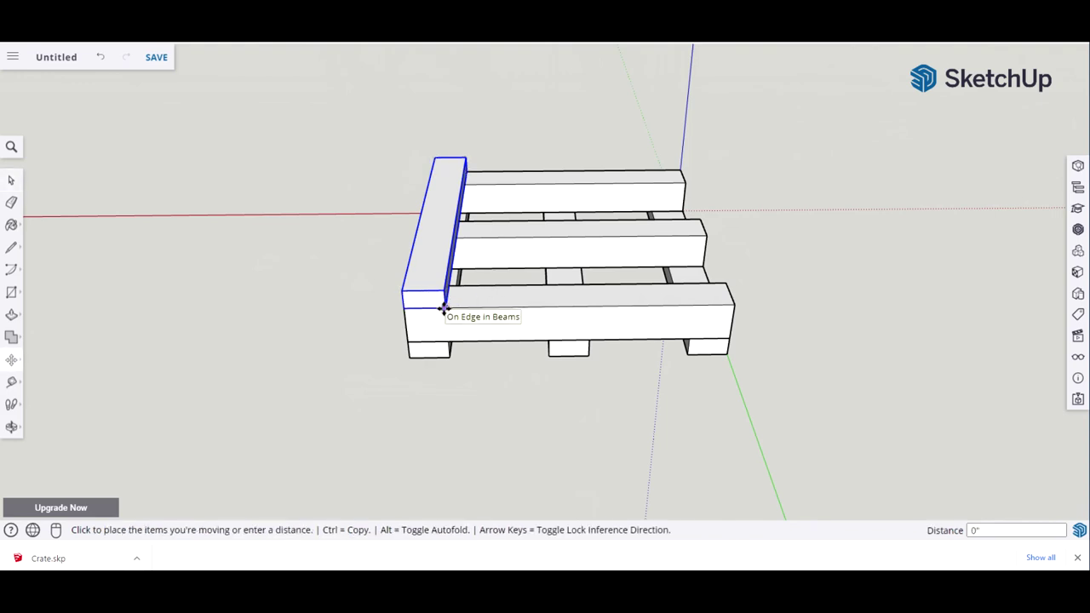
key(ctrl)
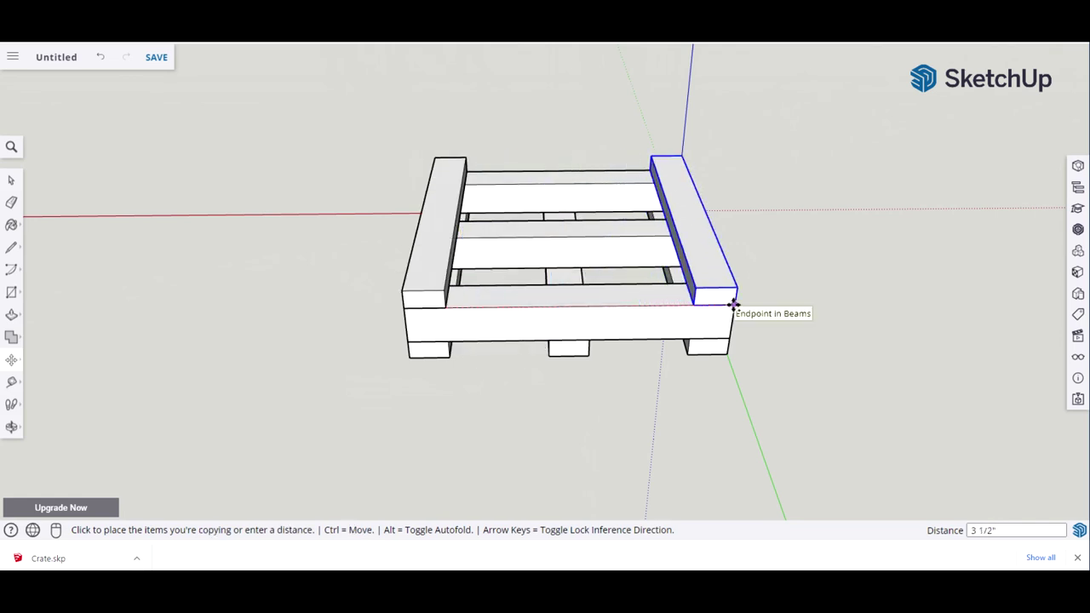
click(733, 304)
text(/4)
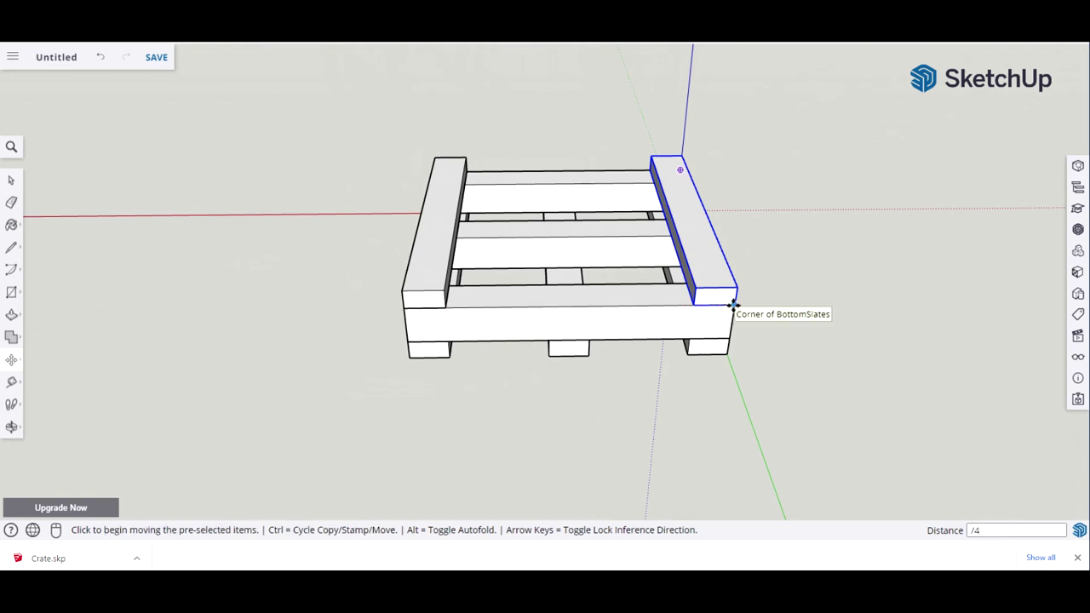
key(Return)
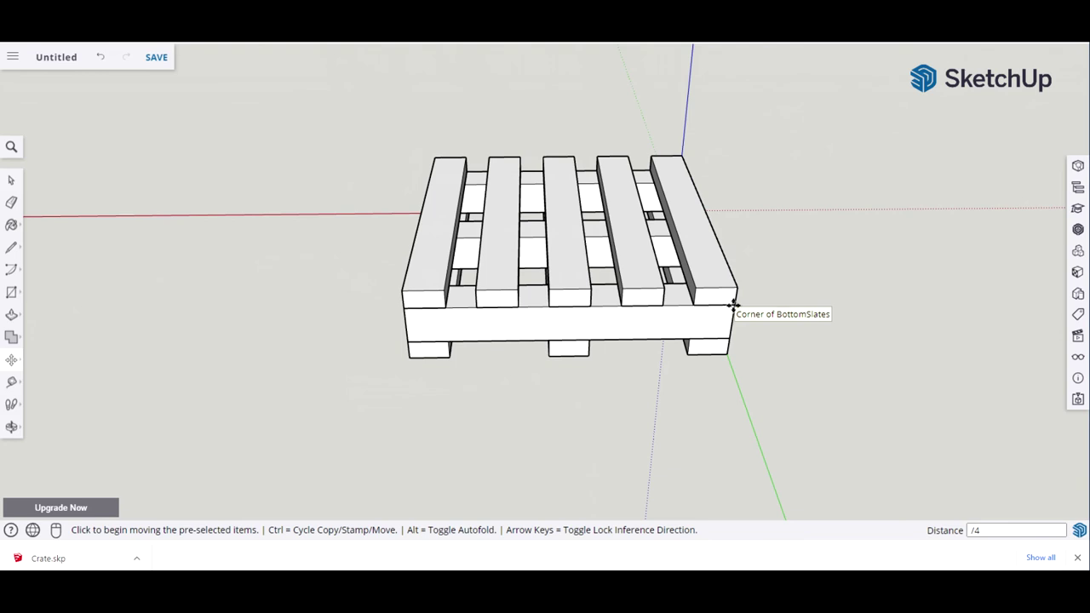
key(space)
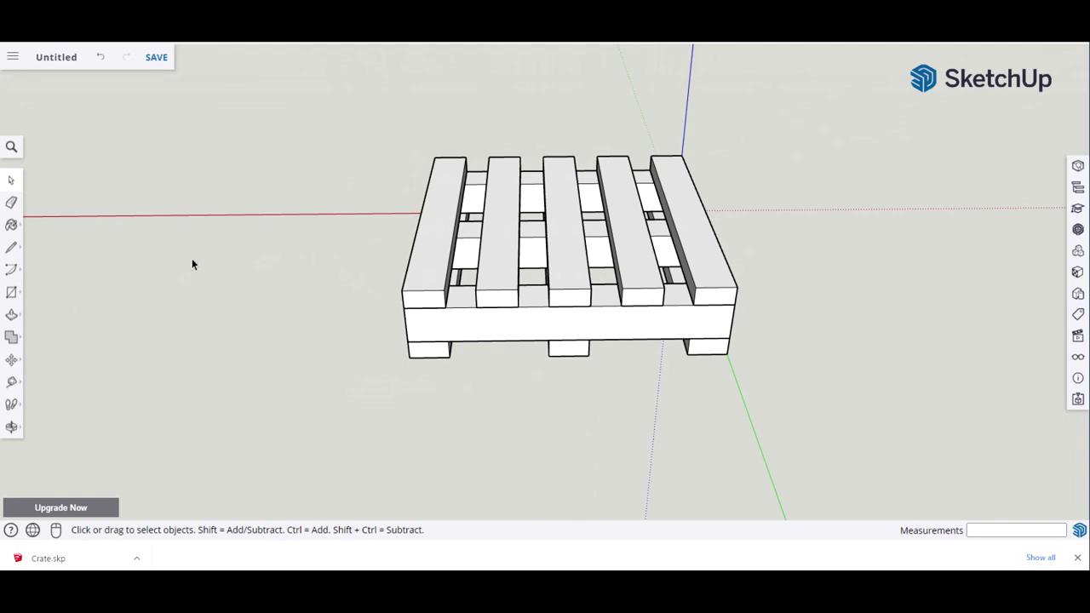
Tape-measure two gaps between the top slats to confirm 3/8", then orbit to the pallet's front
click(20, 382)
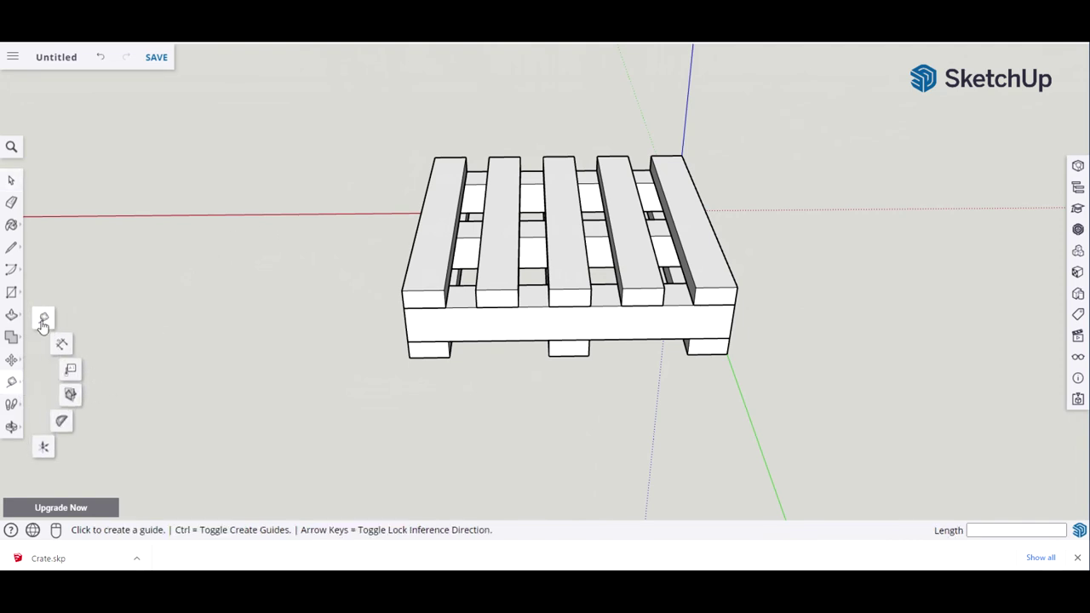
click(43, 321)
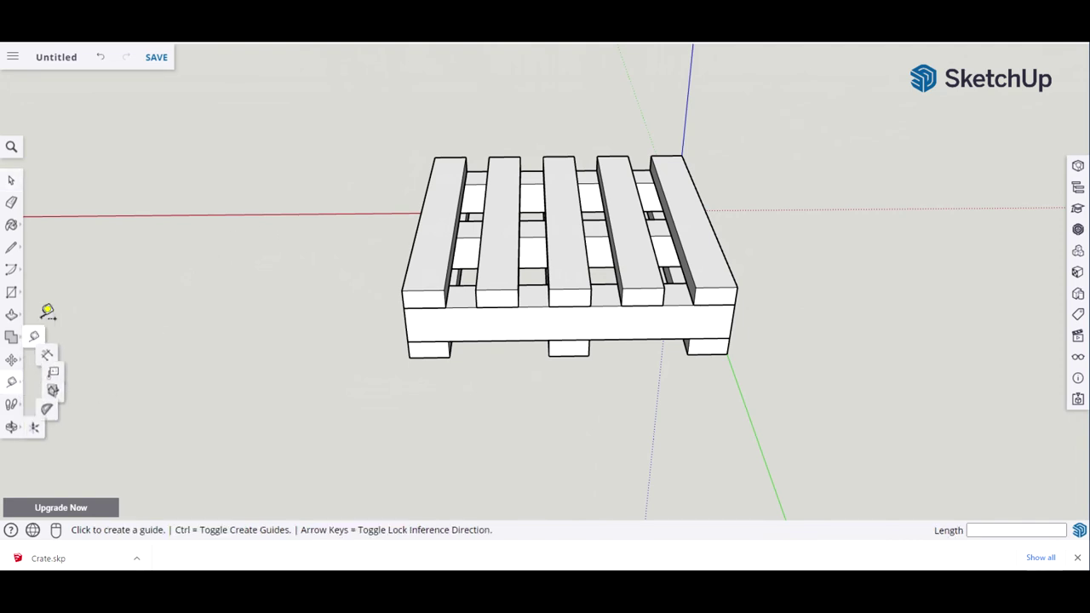
click(444, 291)
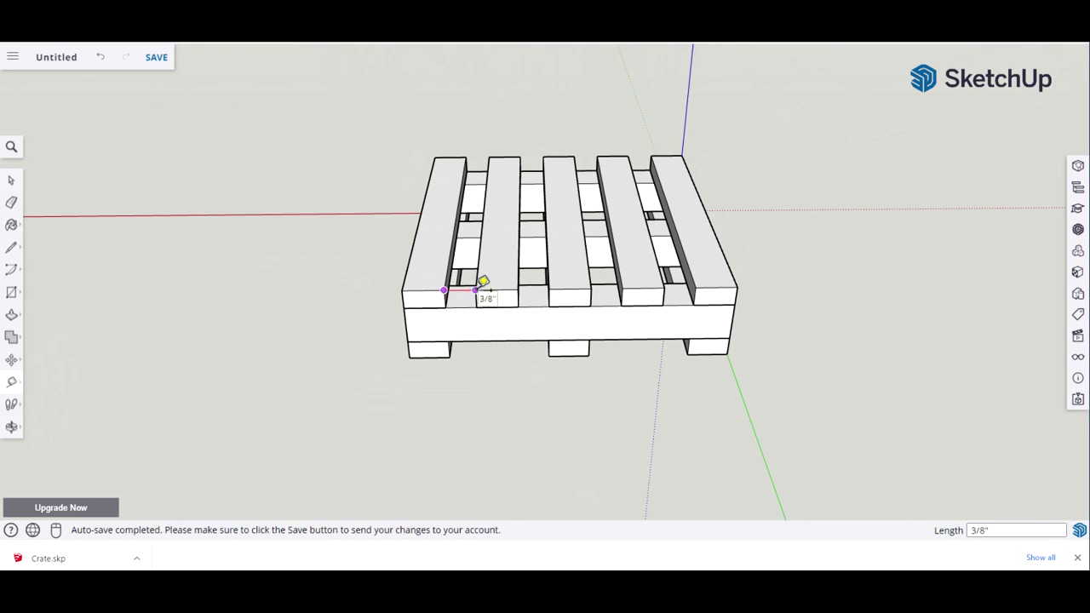
click(483, 282)
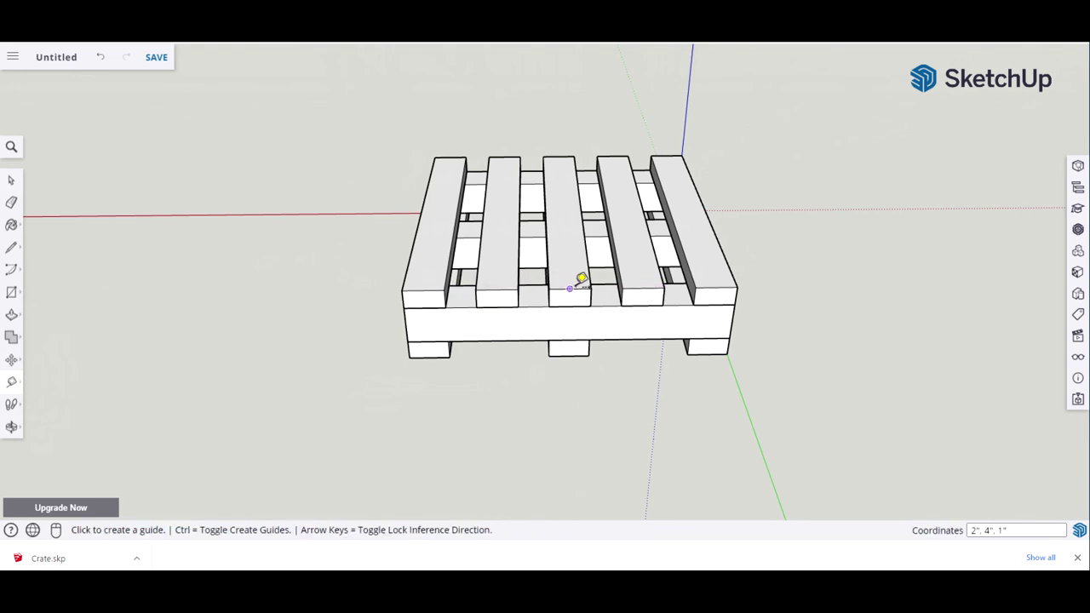
click(591, 290)
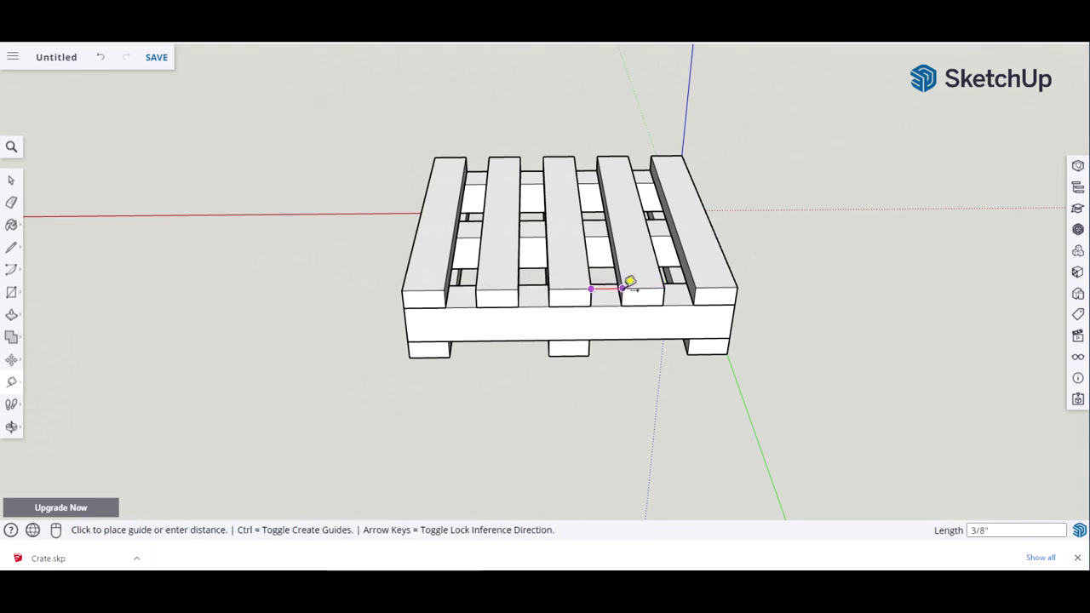
click(631, 283)
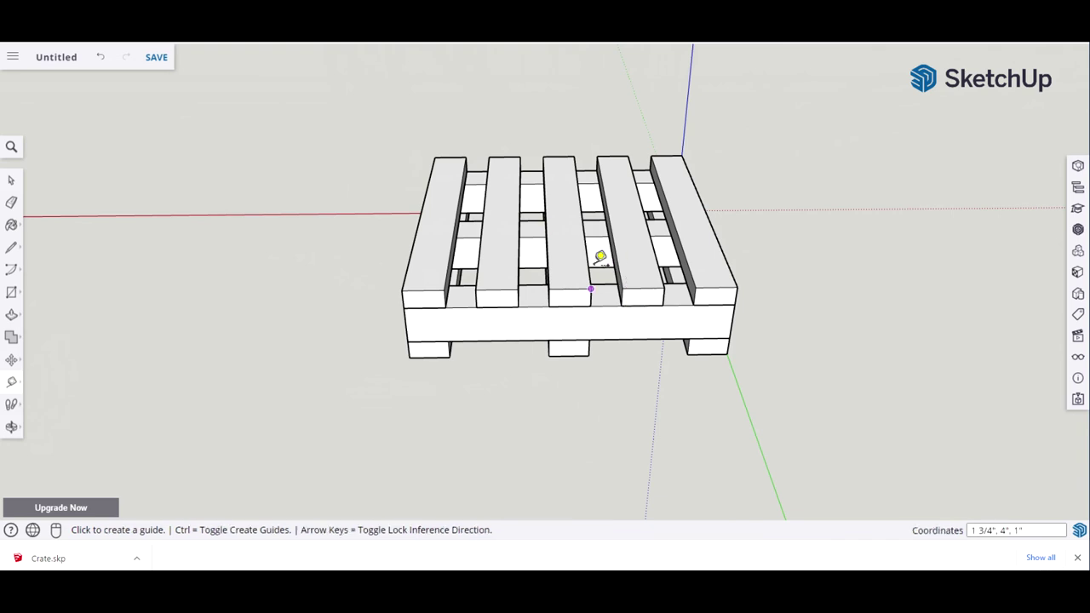
key(space)
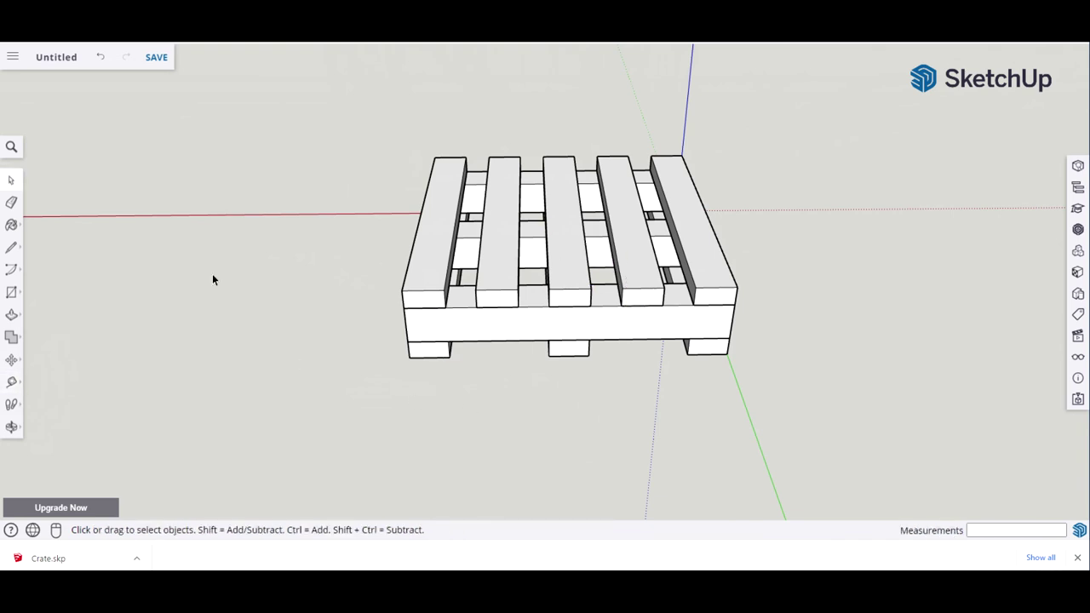
middle_drag(206, 329, 609, 239)
middle_drag(479, 410, 463, 389)
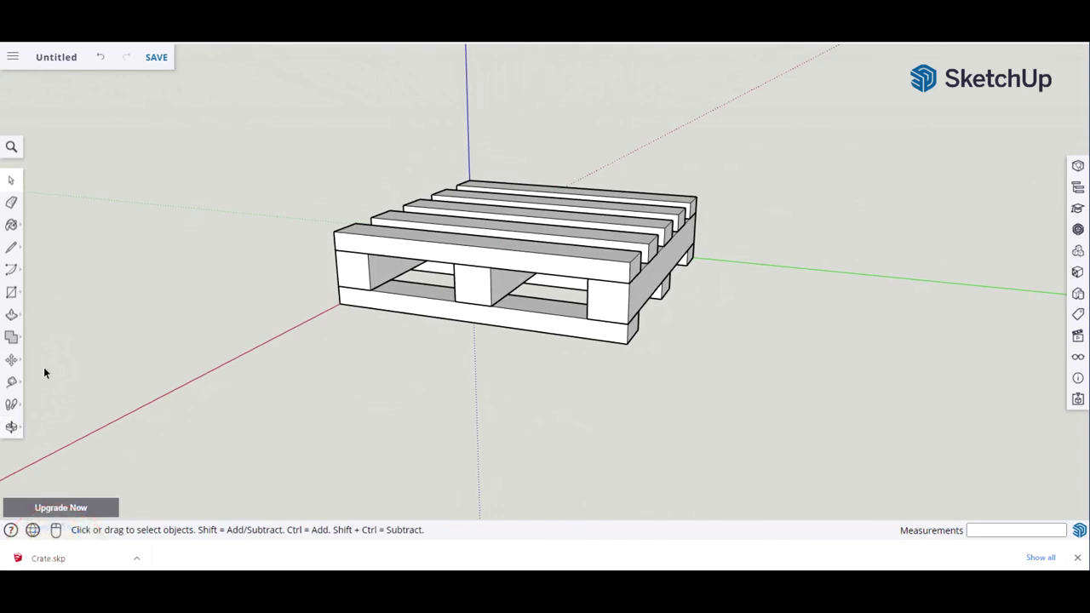
Tape-measure the pallet's end: 4" along the top slat ends and 1" up from the bottom corner
key(t)
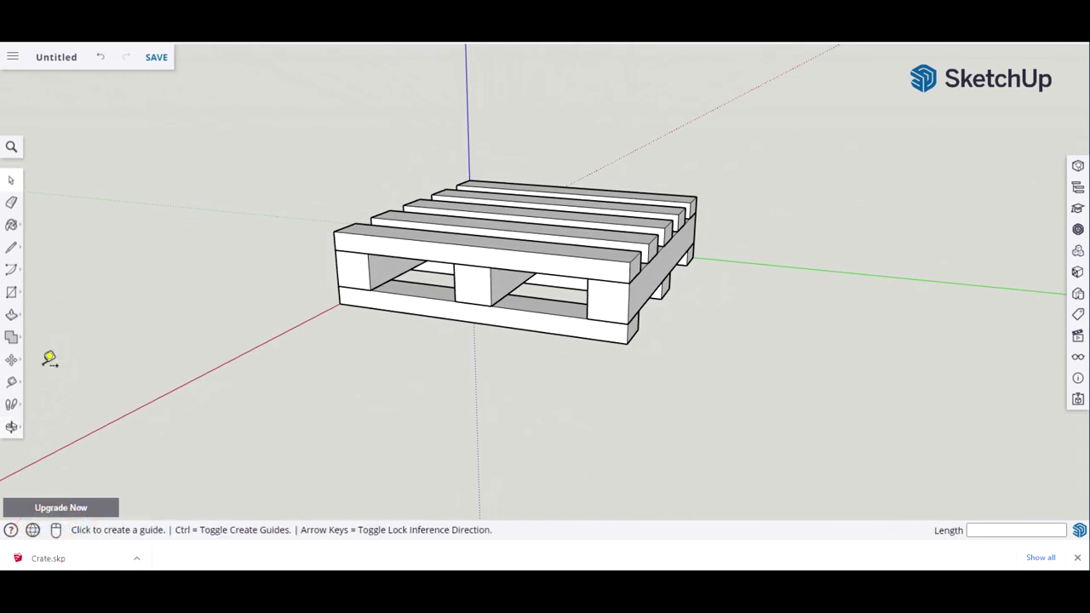
click(334, 231)
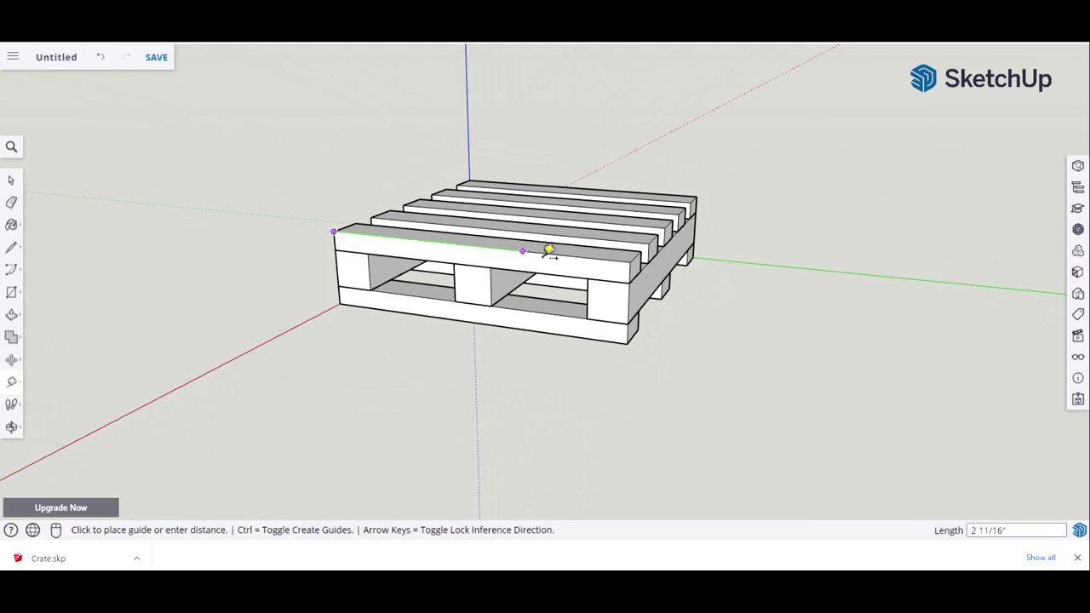
key(space)
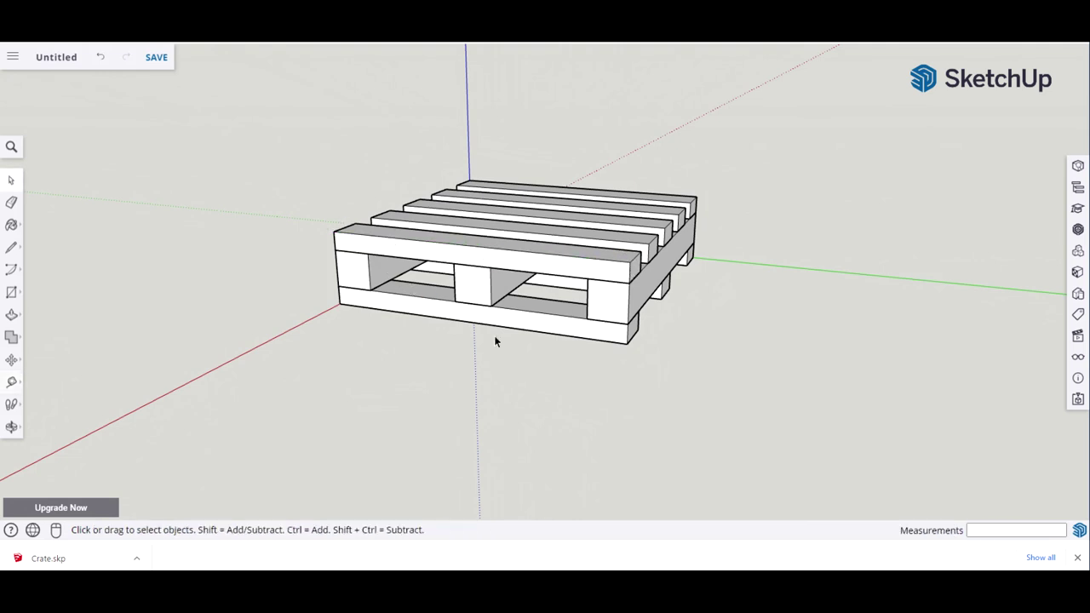
key(t)
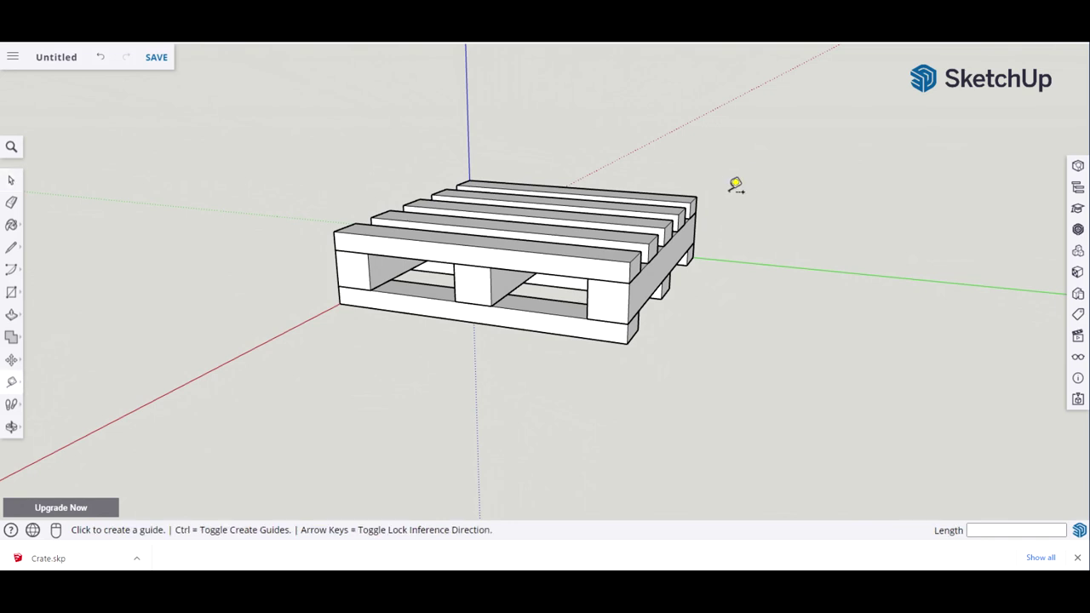
click(697, 196)
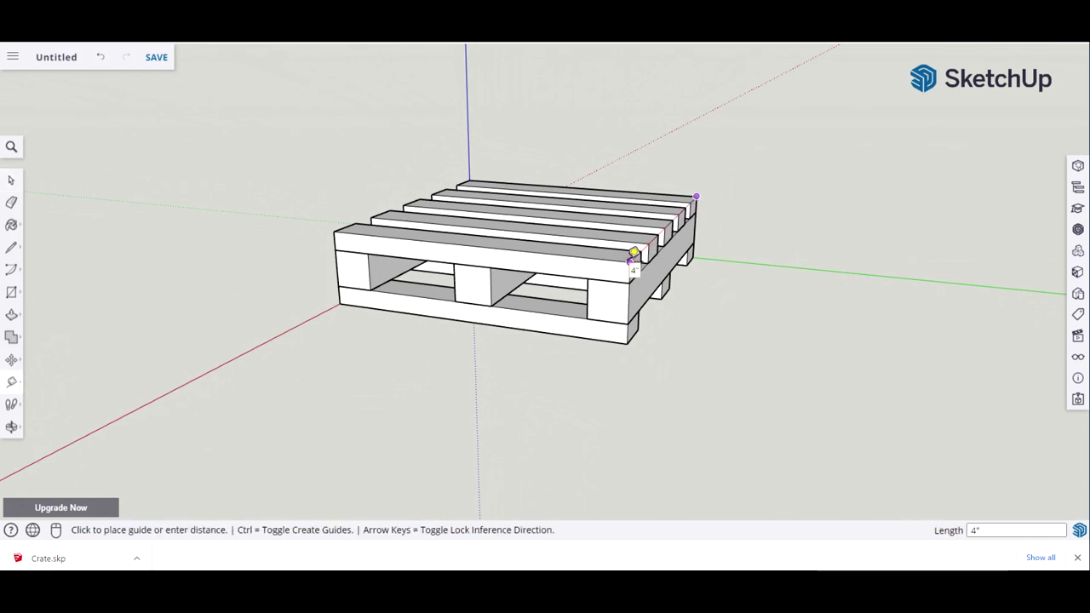
click(634, 256)
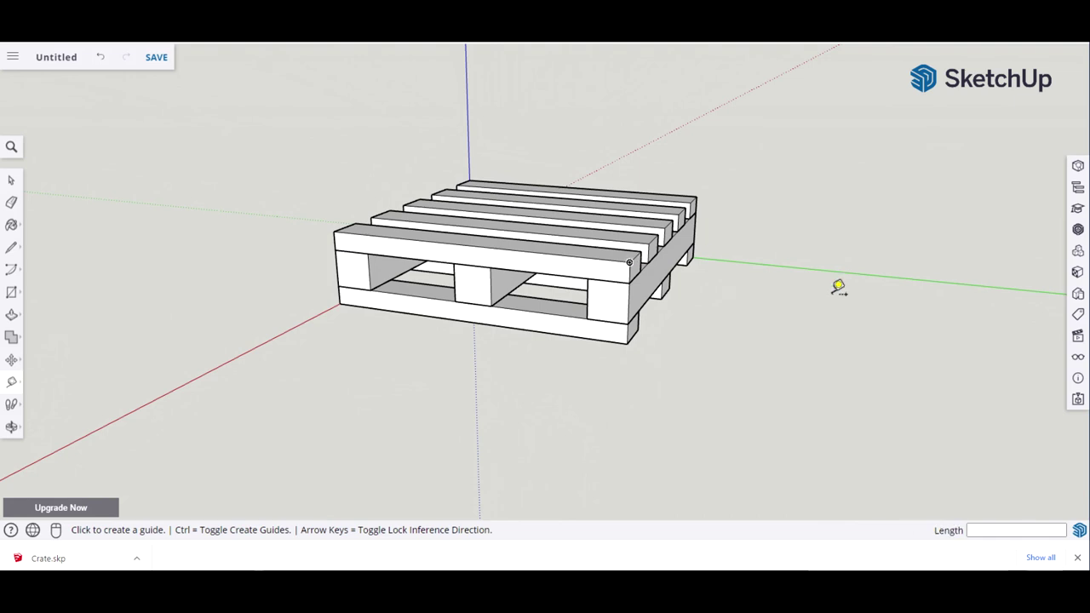
click(627, 344)
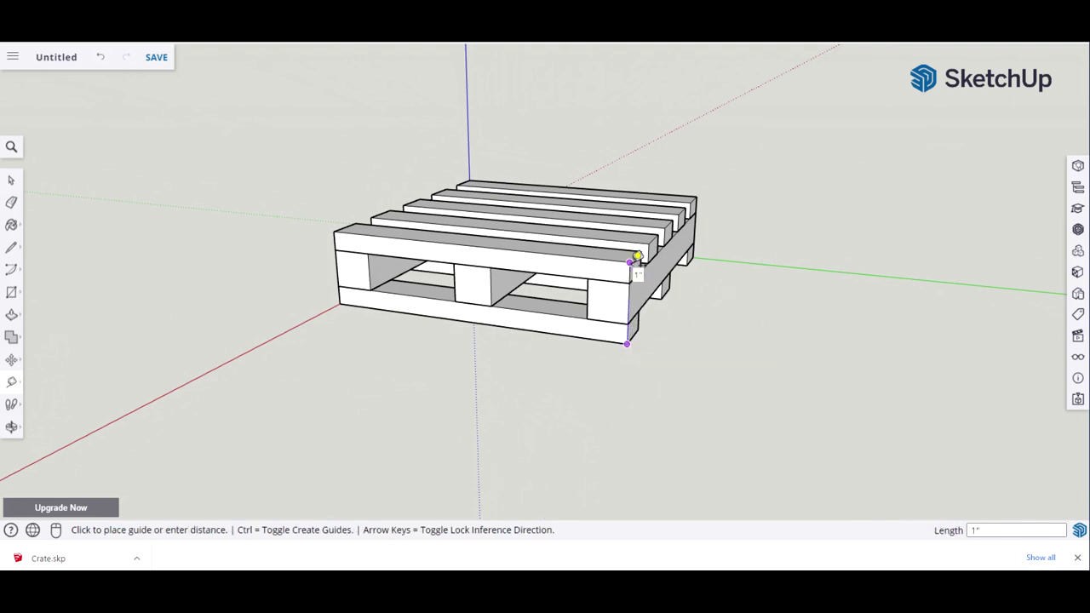
key(space)
middle_drag(811, 340, 567, 382)
Orbit around the finished pallet to a high, nearly top-down view of the slats and beams
middle_drag(234, 307, 260, 244)
middle_drag(713, 389, 304, 223)
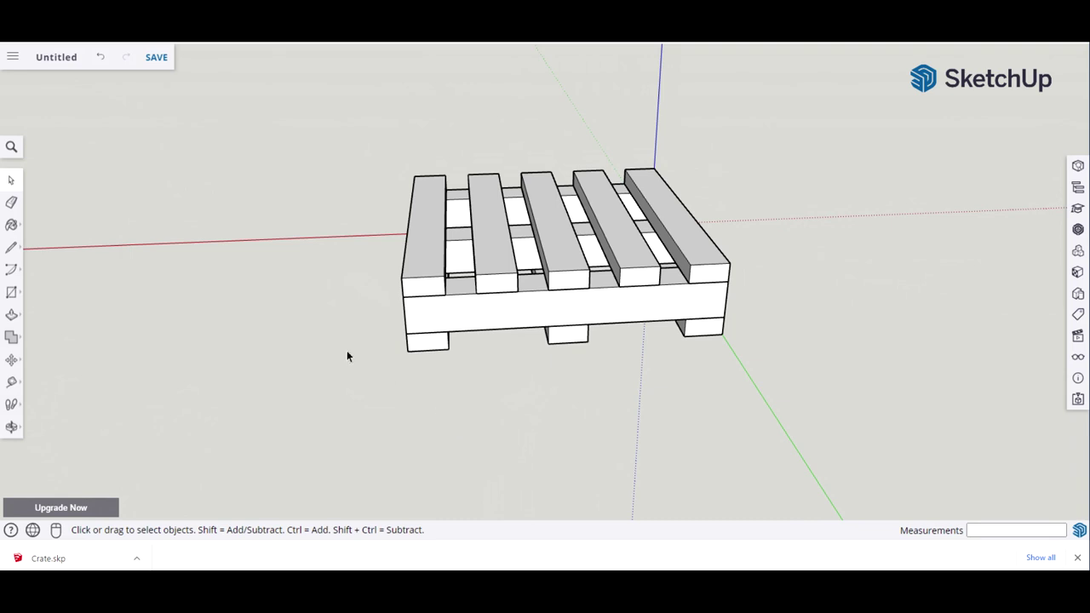
middle_drag(324, 330, 353, 375)
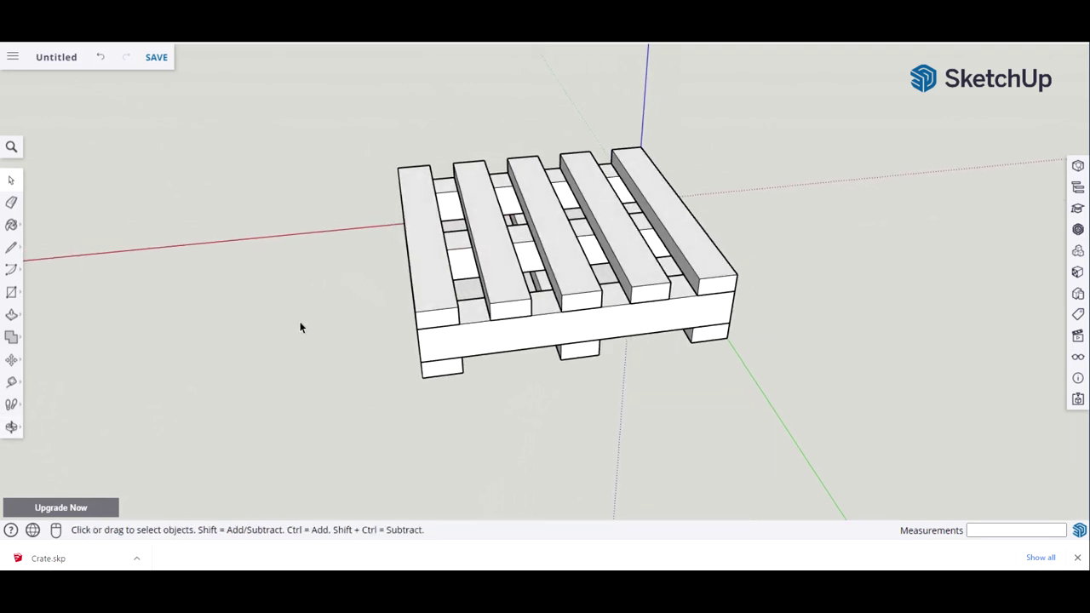
middle_drag(299, 326, 321, 263)
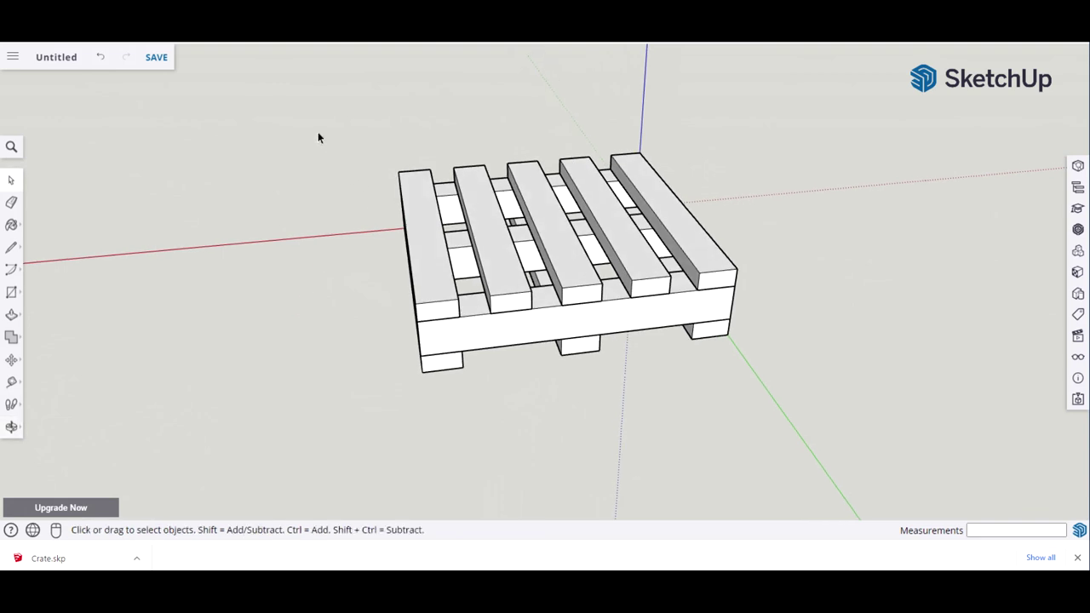